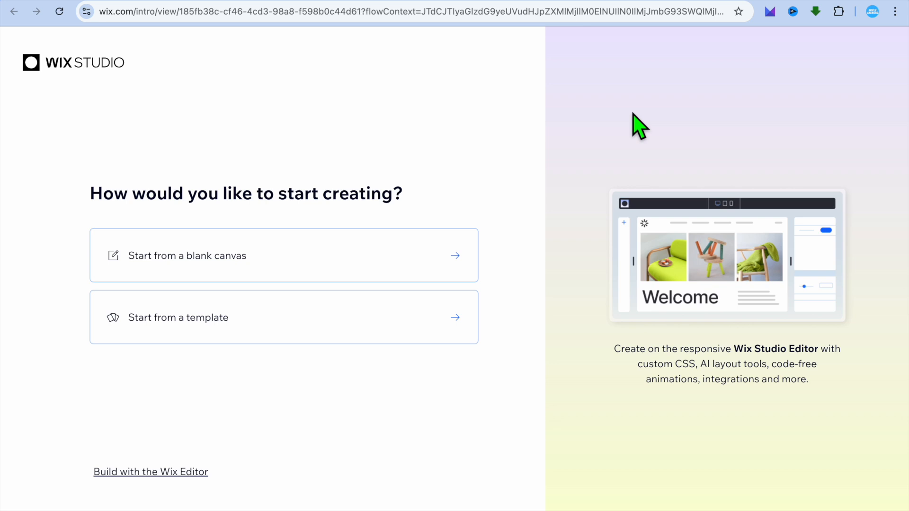
Step: Choose to build with the Wix Editor and set the website type to Personal Travel Blog
mouse_move(201, 472)
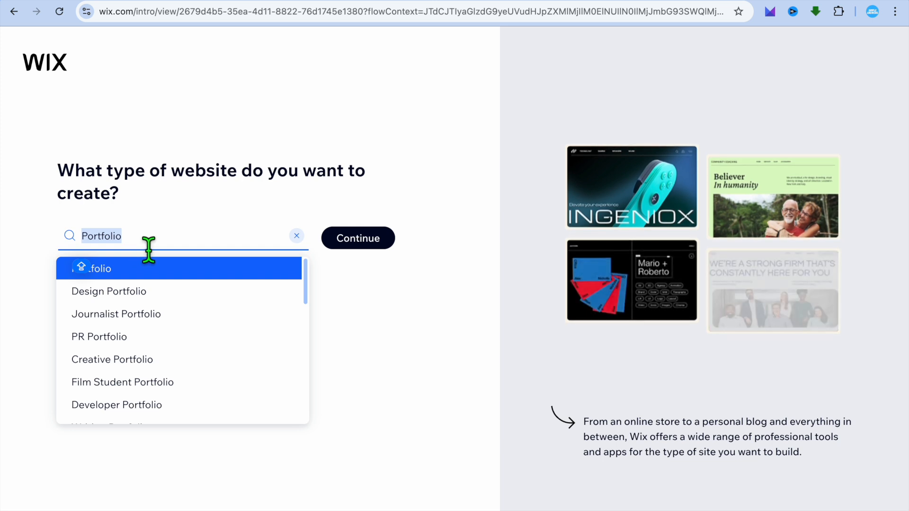
text(PER)
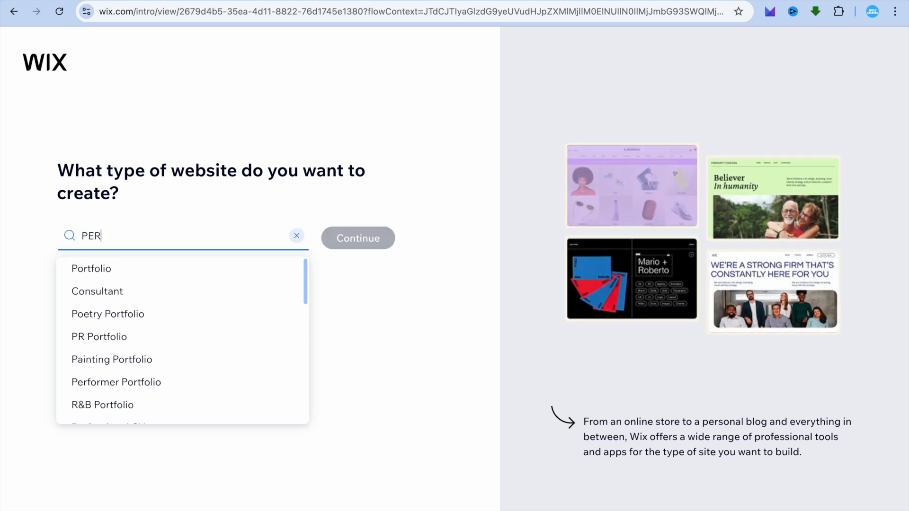
text(S)
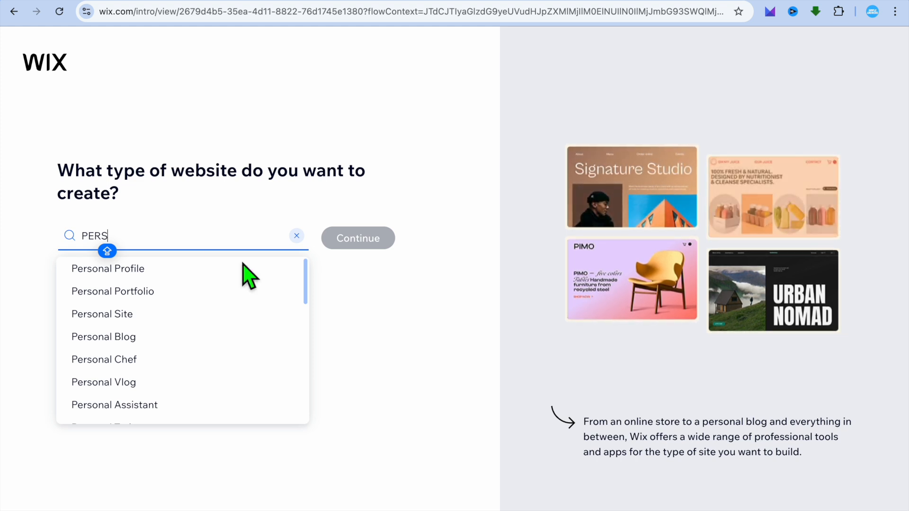
scroll(206, 317, down, 5)
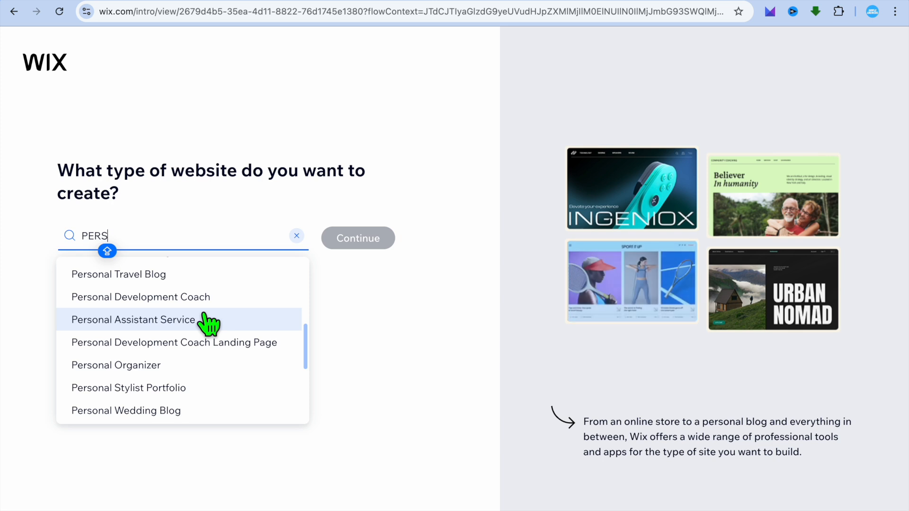
scroll(208, 324, up, 1)
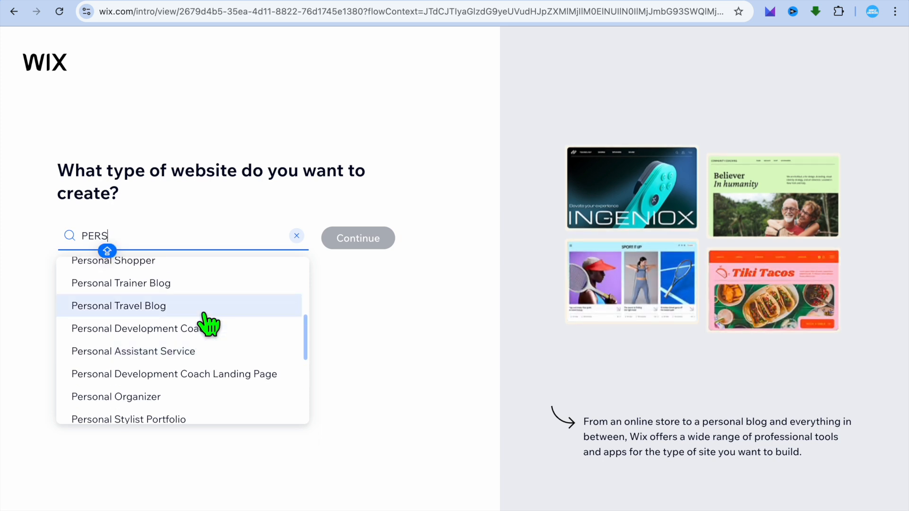
click(151, 307)
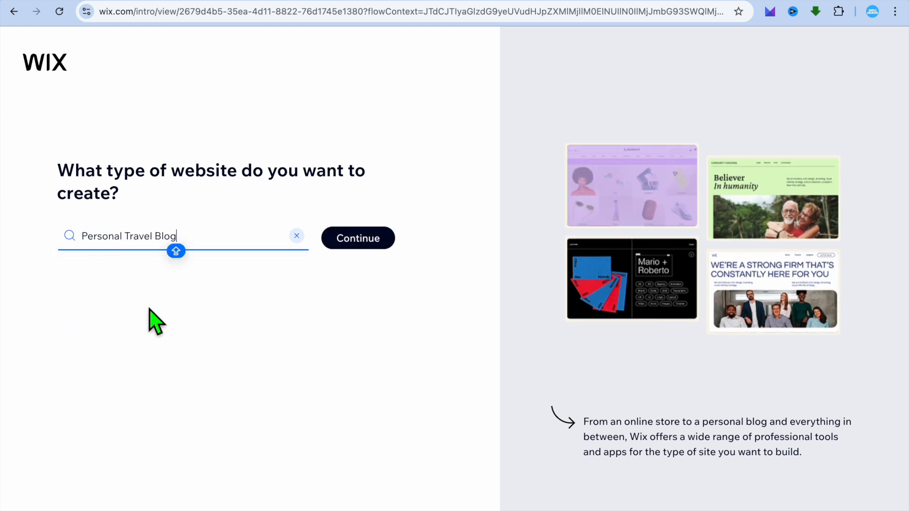
click(367, 239)
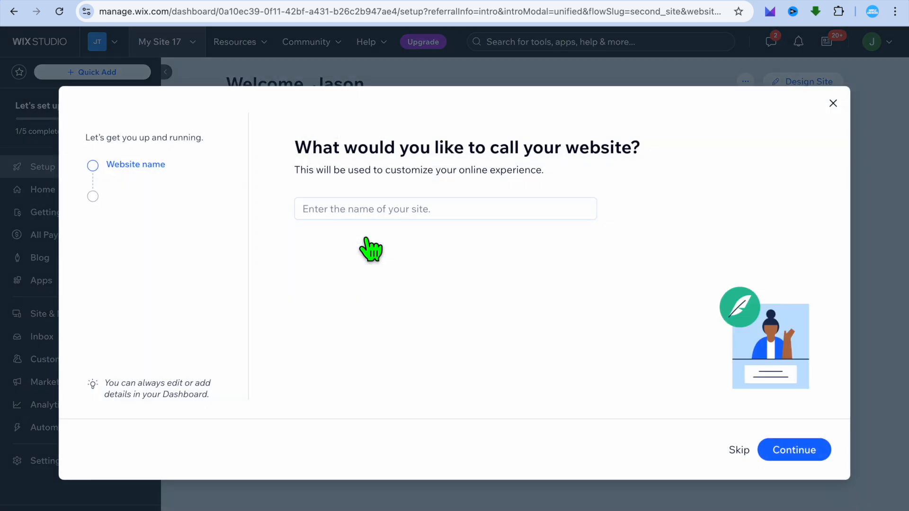
Step: Name the website TEST SITE and set its goal to Share knowledge
click(357, 213)
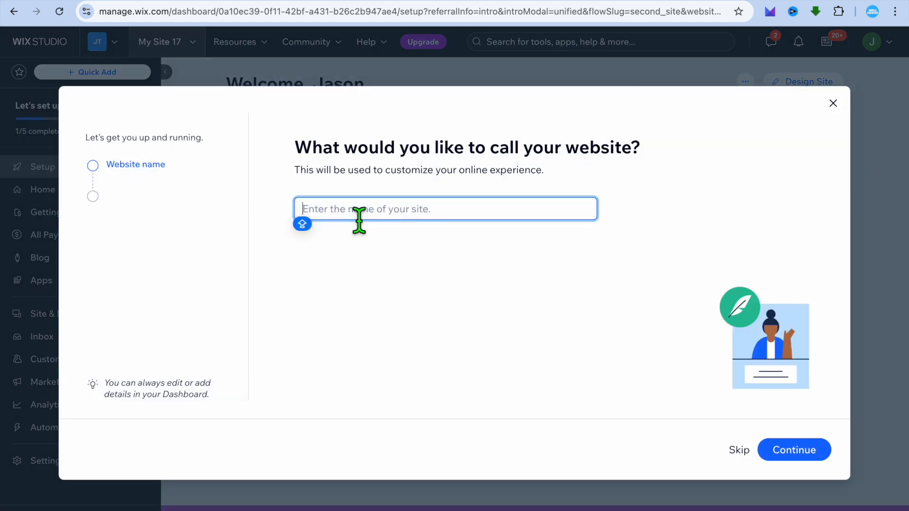
text(TEST SIT)
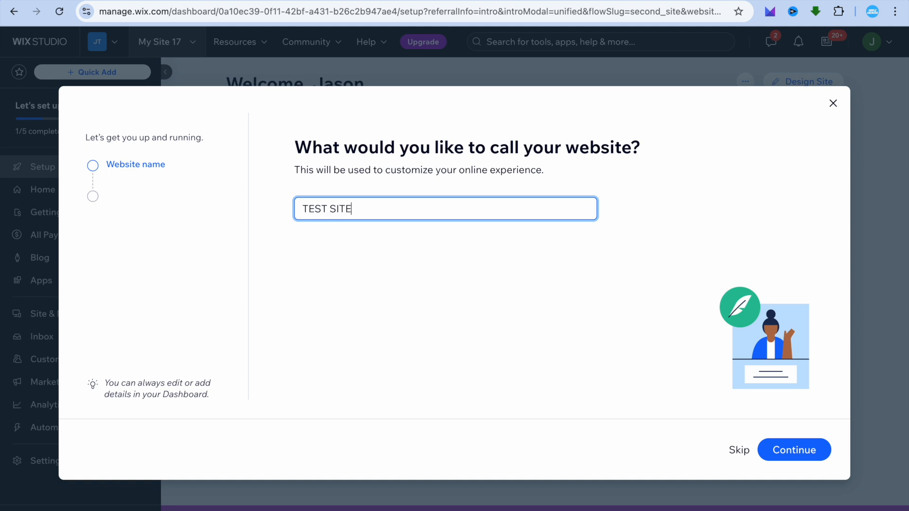
text(E)
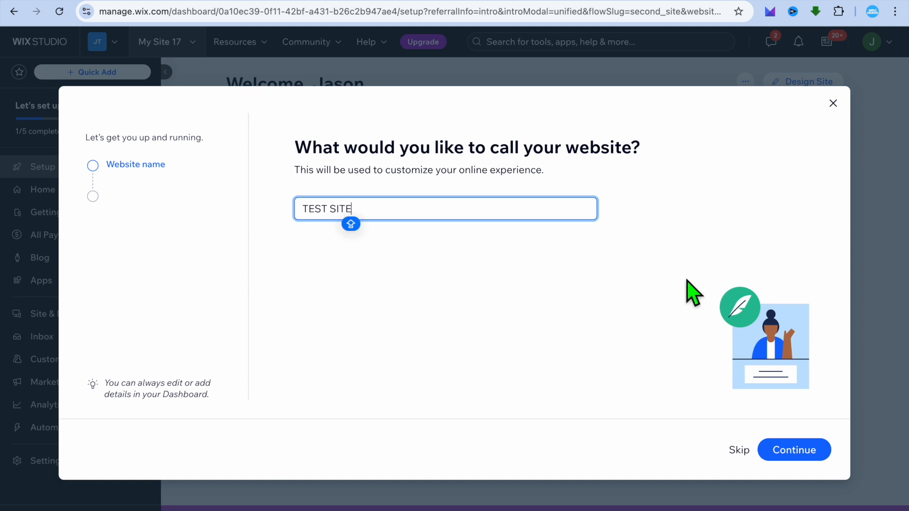
click(804, 450)
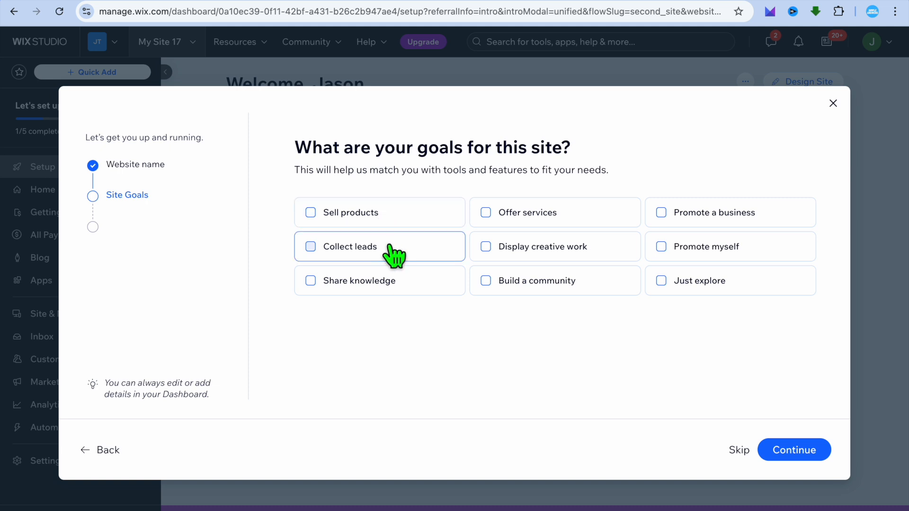
click(374, 281)
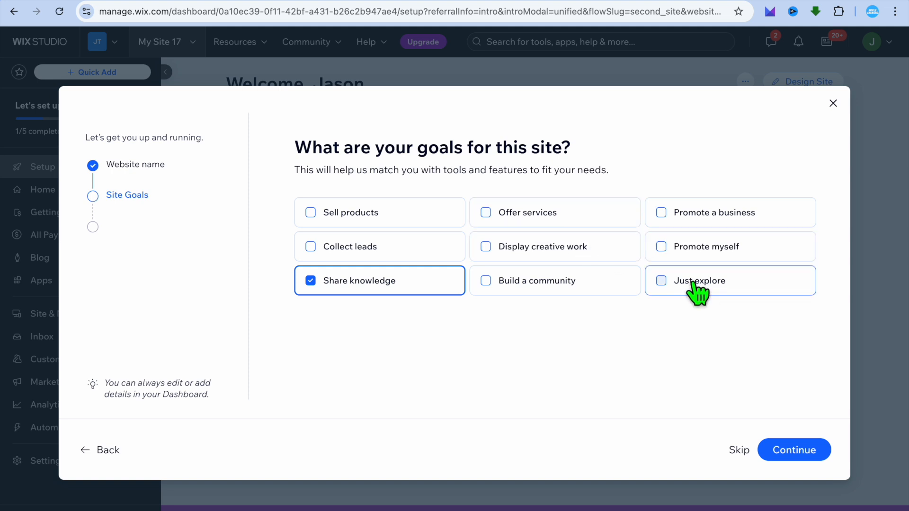
click(798, 460)
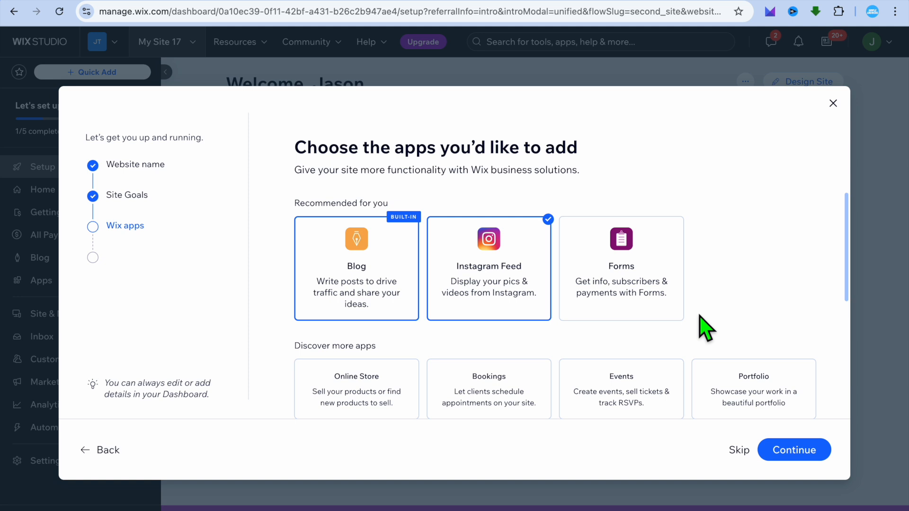
Step: Review the available apps and continue the setup with only Blog and Instagram Feed selected
scroll(701, 317, down, 1)
scroll(705, 327, up, 1)
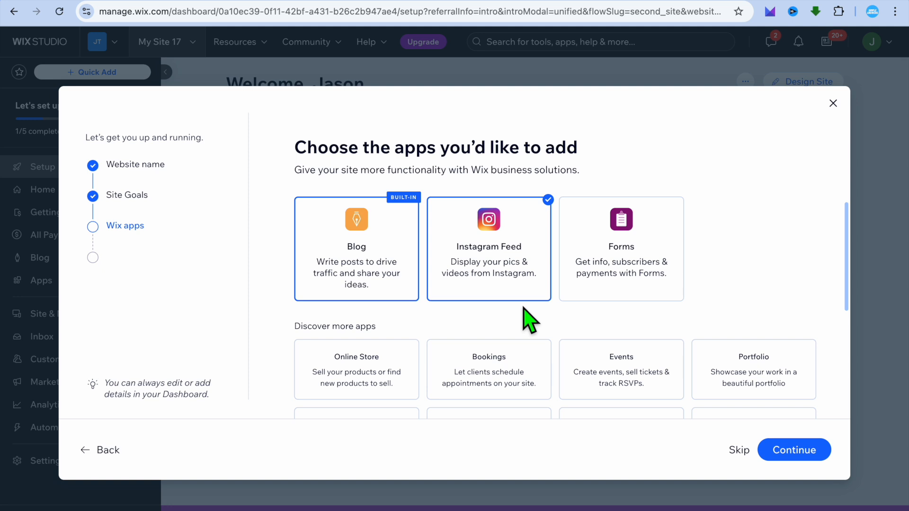
scroll(528, 319, down, 3)
scroll(524, 314, up, 2)
scroll(523, 313, up, 1)
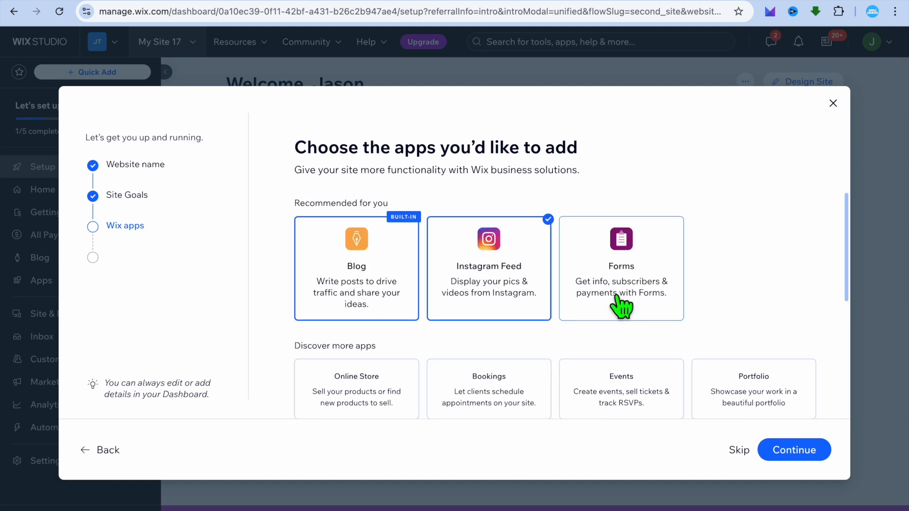
scroll(620, 308, down, 1)
scroll(620, 308, down, 3)
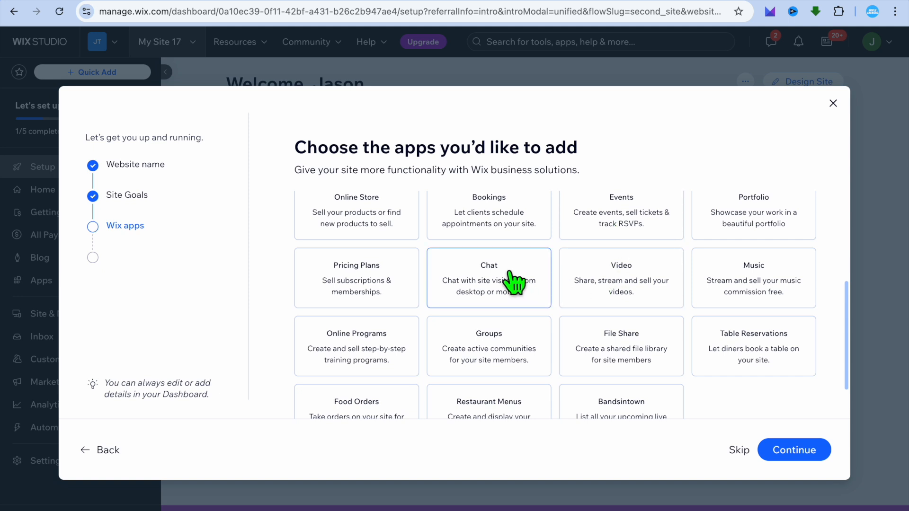
scroll(513, 283, down, 1)
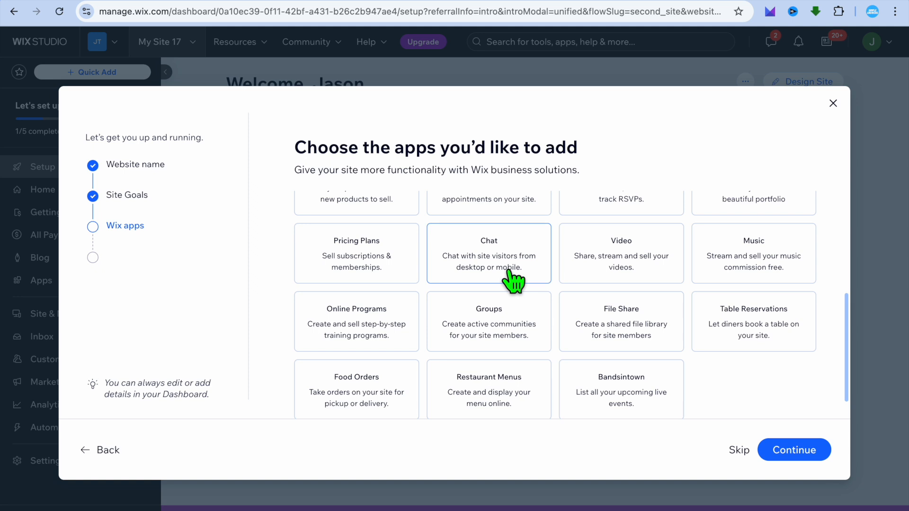
click(801, 444)
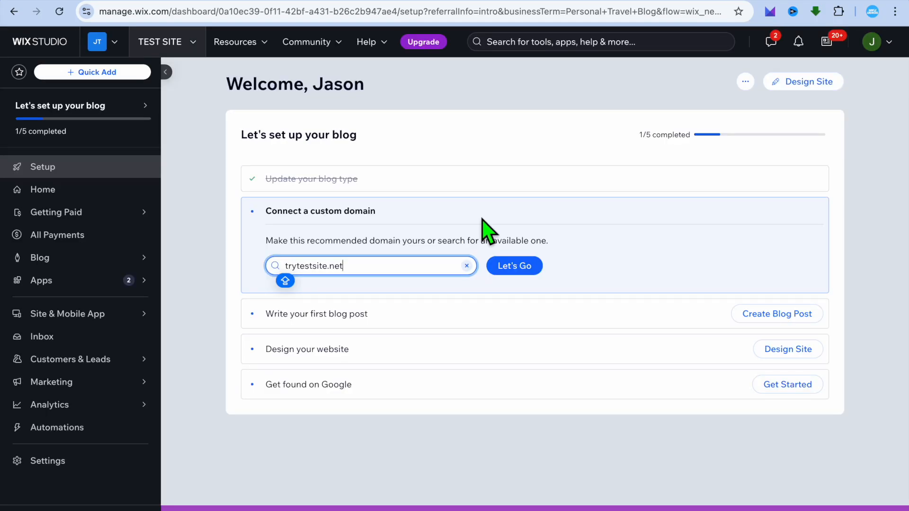
Step: Start designing the site from a template, browse the Personal Travel Blog results and open the Inner Pieces personal blog template for editing
click(806, 82)
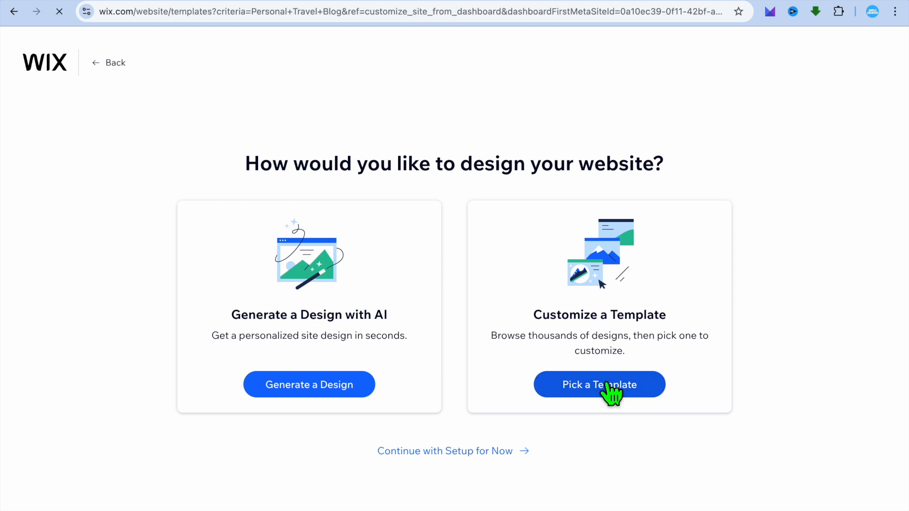
scroll(473, 308, down, 10)
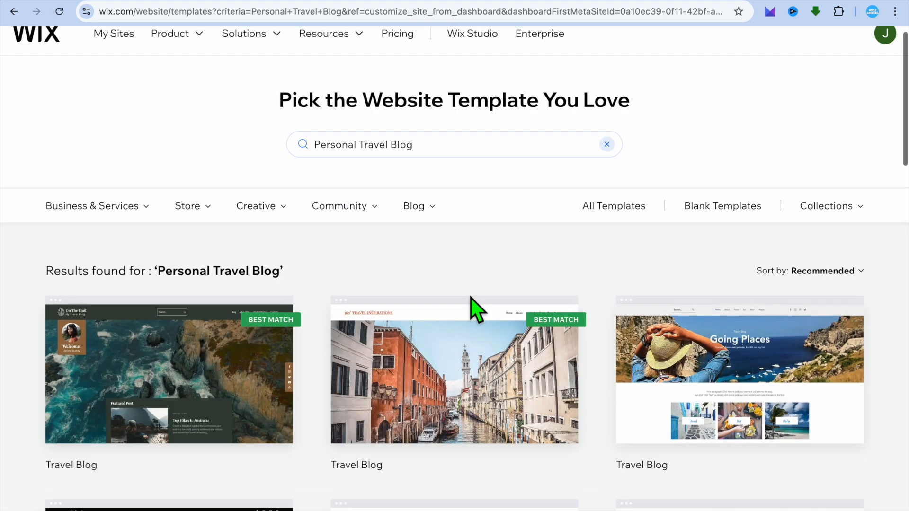
scroll(470, 307, down, 7)
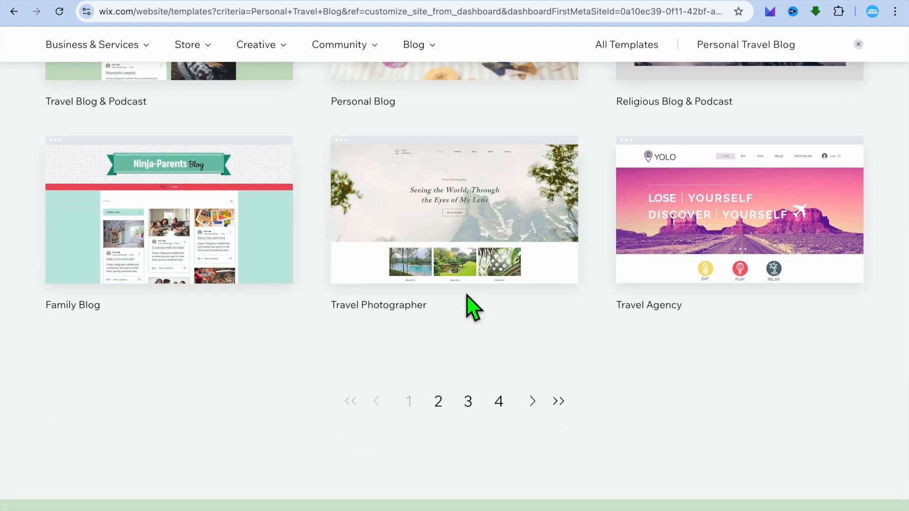
scroll(470, 308, up, 17)
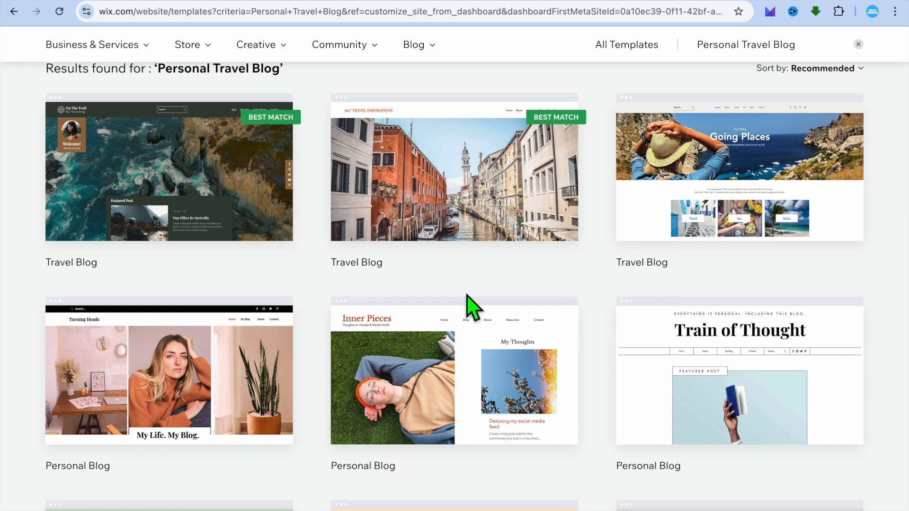
mouse_move(452, 400)
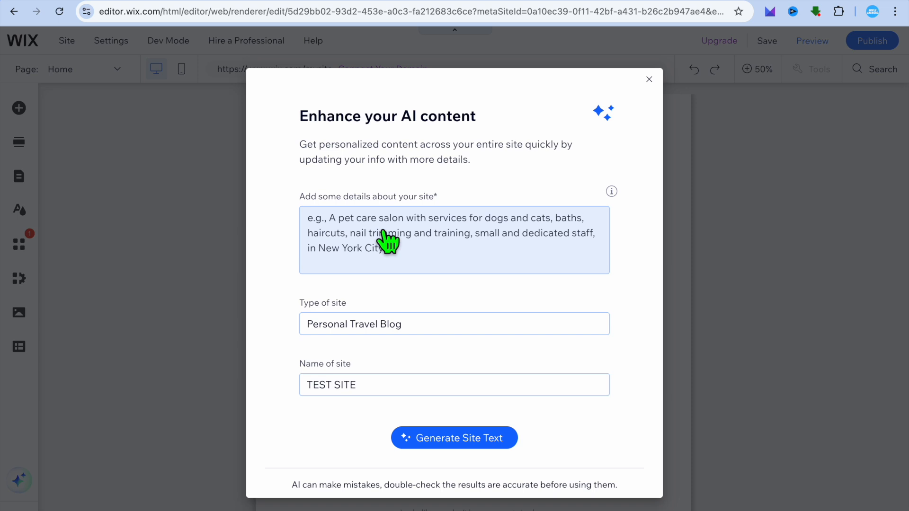
Step: Dismiss the AI content form without generating text and look over the home page at 100% zoom
click(384, 230)
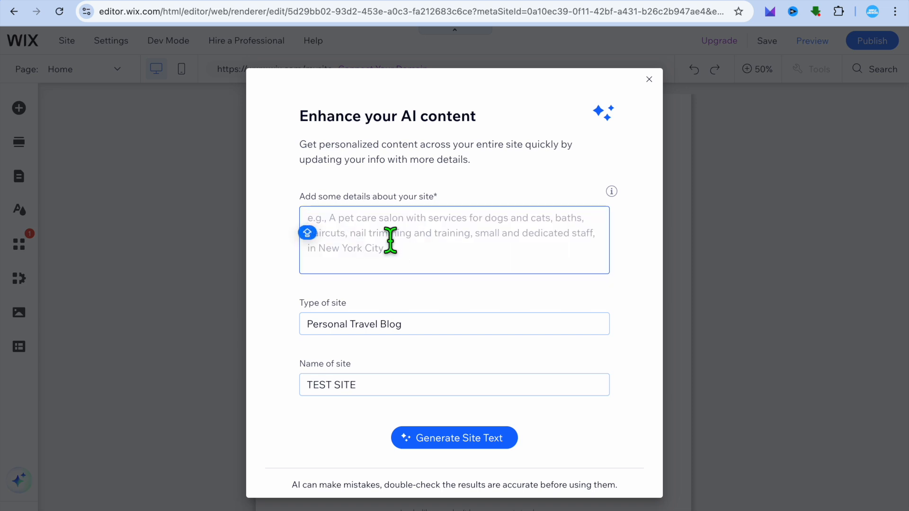
click(649, 79)
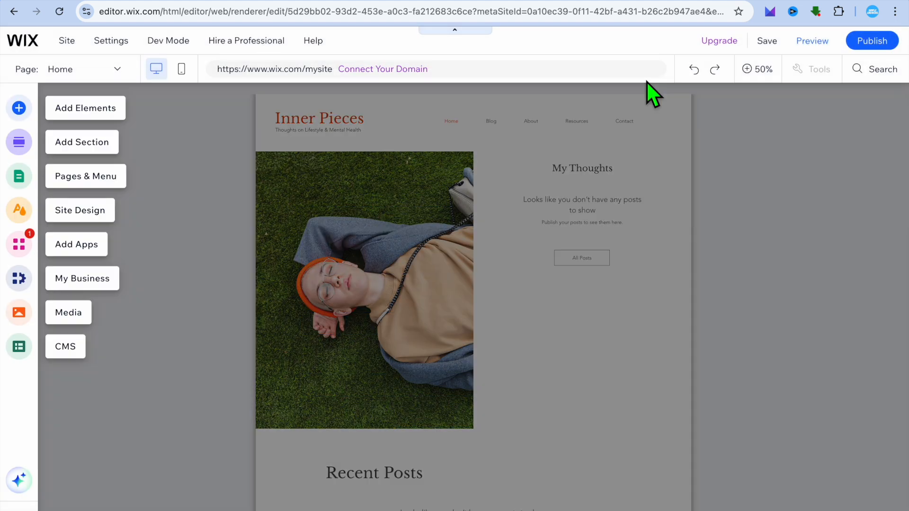
click(759, 70)
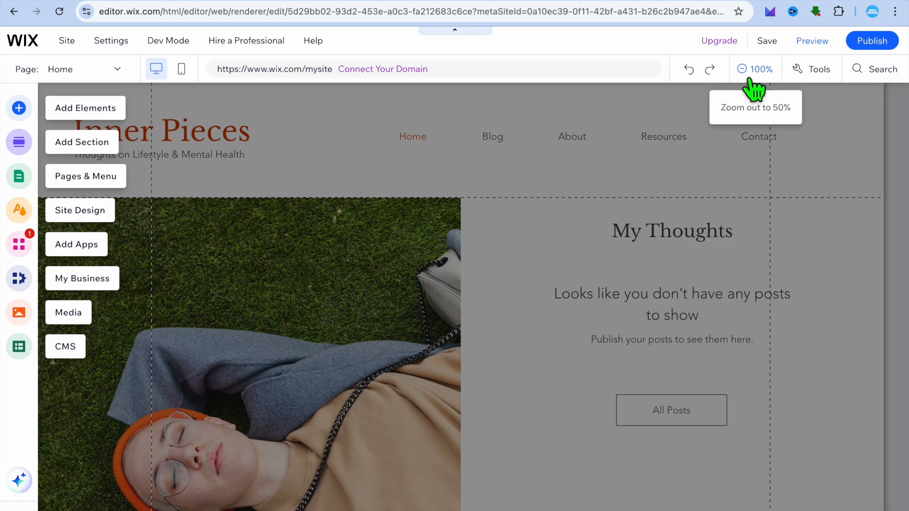
click(544, 240)
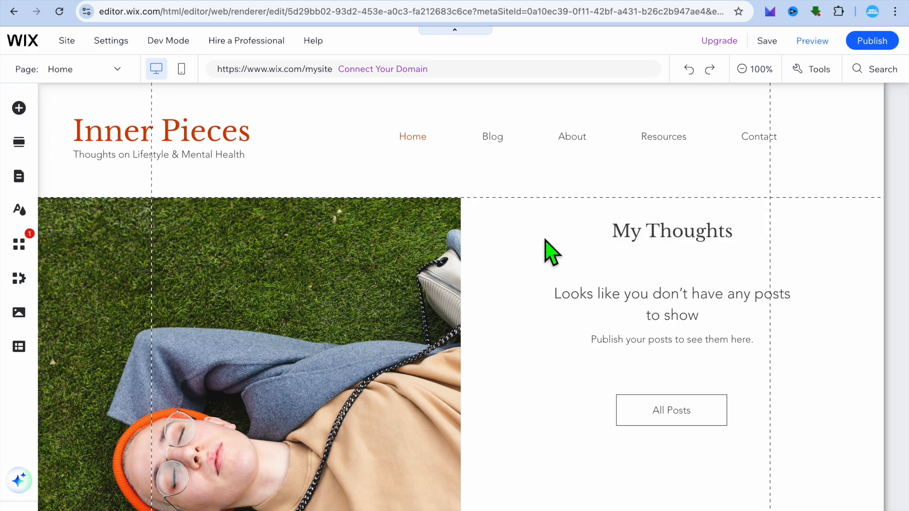
scroll(545, 239, down, 6)
scroll(549, 251, up, 6)
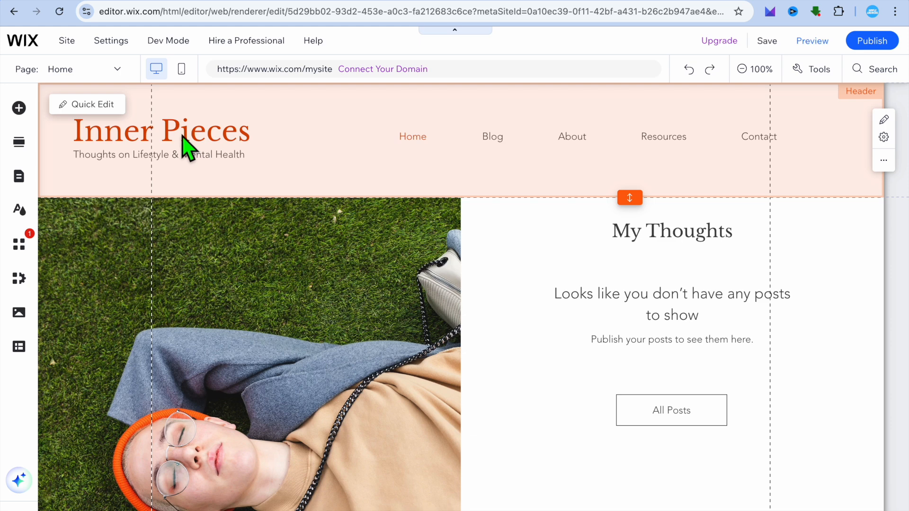
Step: Replace the Inner Pieces title text in the header with SIMPLE ANSWERS
click(122, 141)
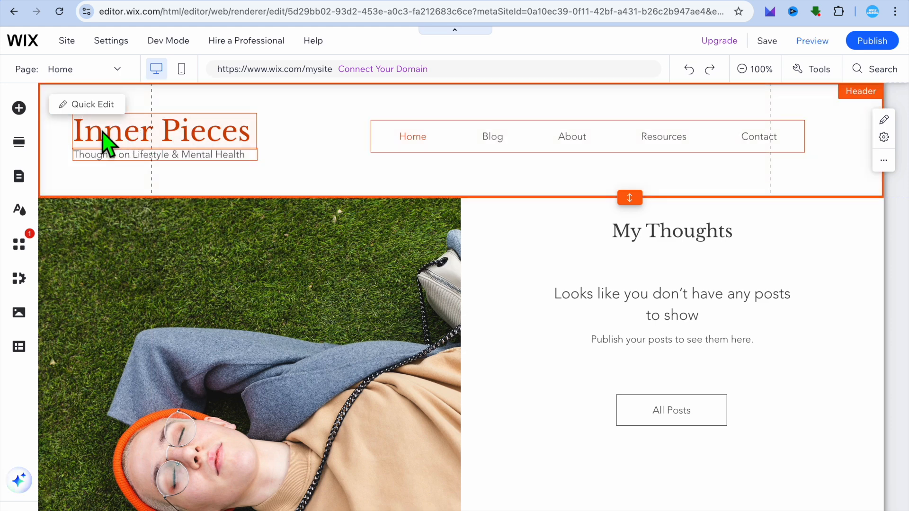
click(97, 127)
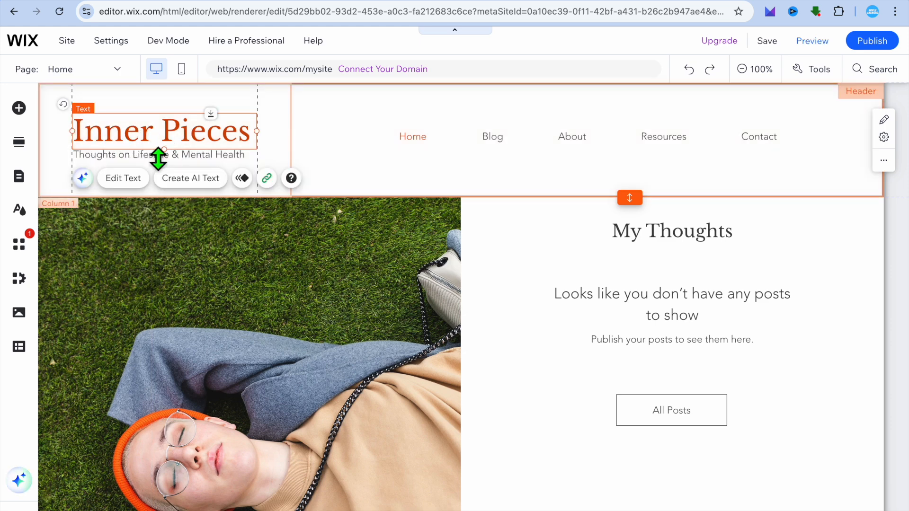
click(129, 184)
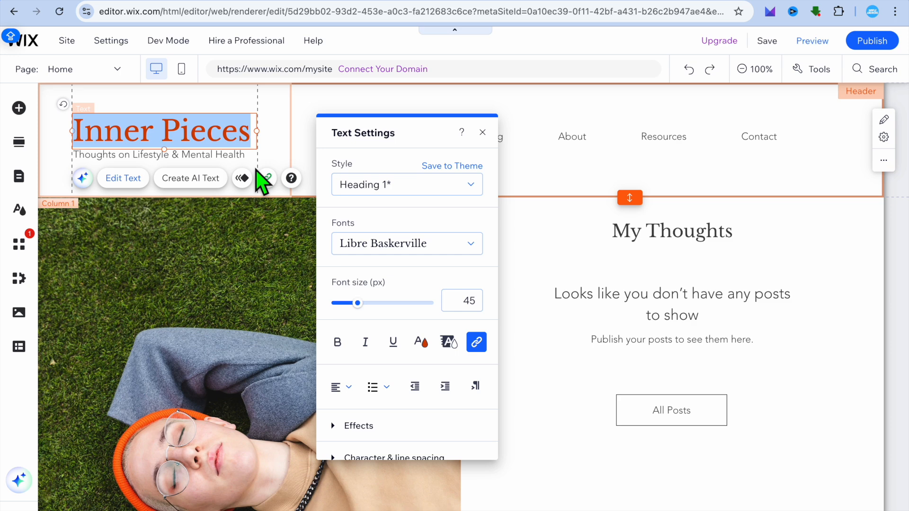
text(SIMPLE)
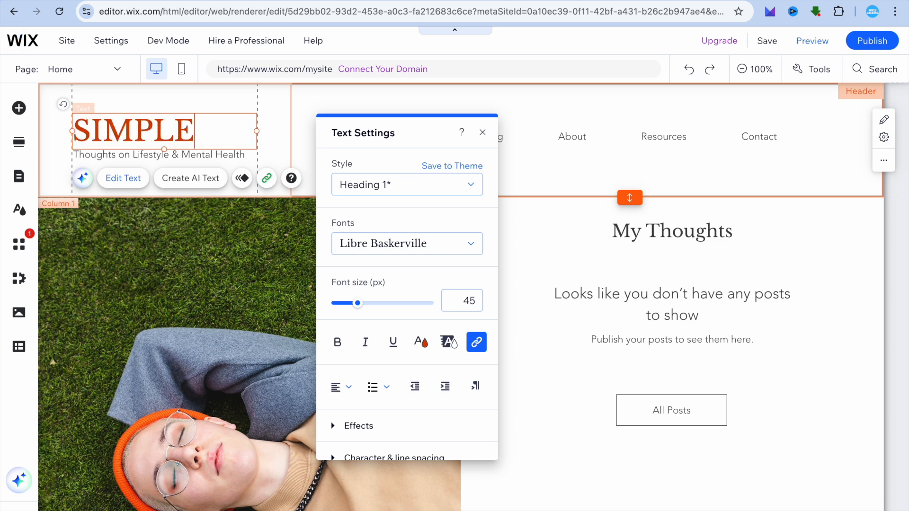
text( ANSWERS)
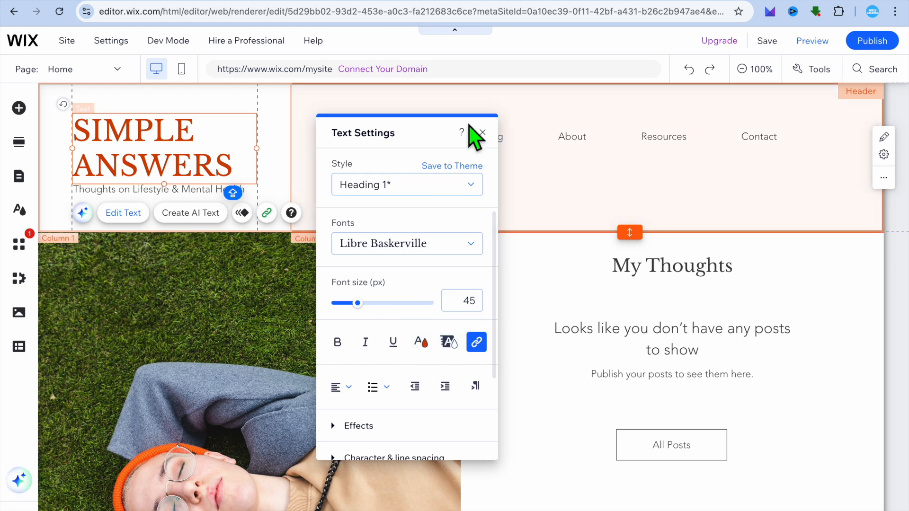
click(484, 132)
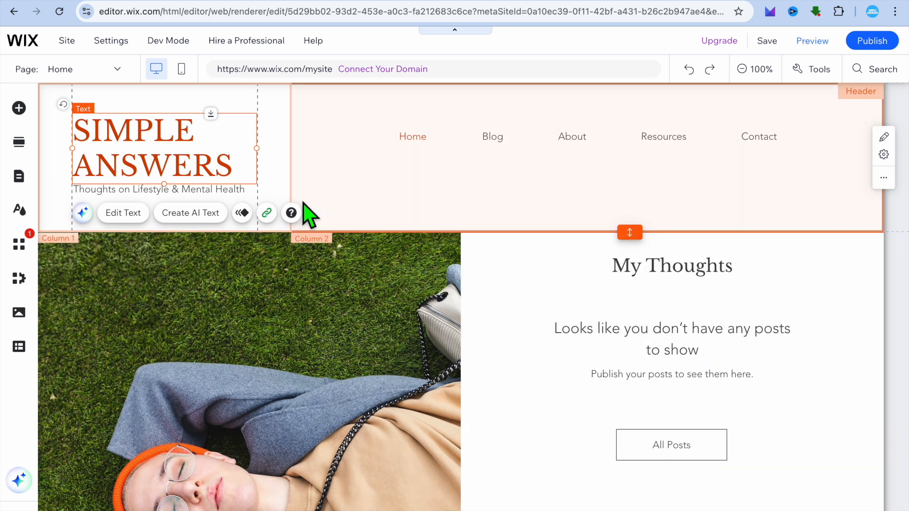
Step: Check the background options for the grass photo column in the Intro section and close them without changing the image
click(331, 183)
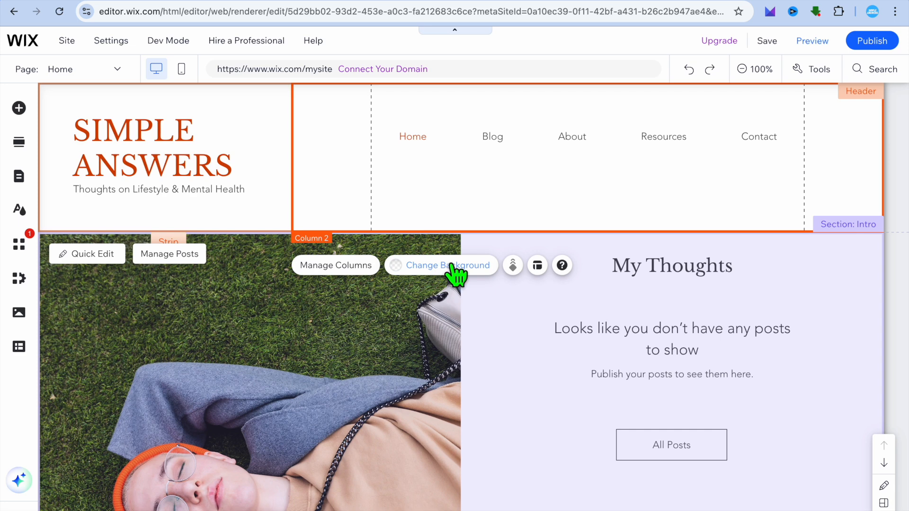
key(Escape)
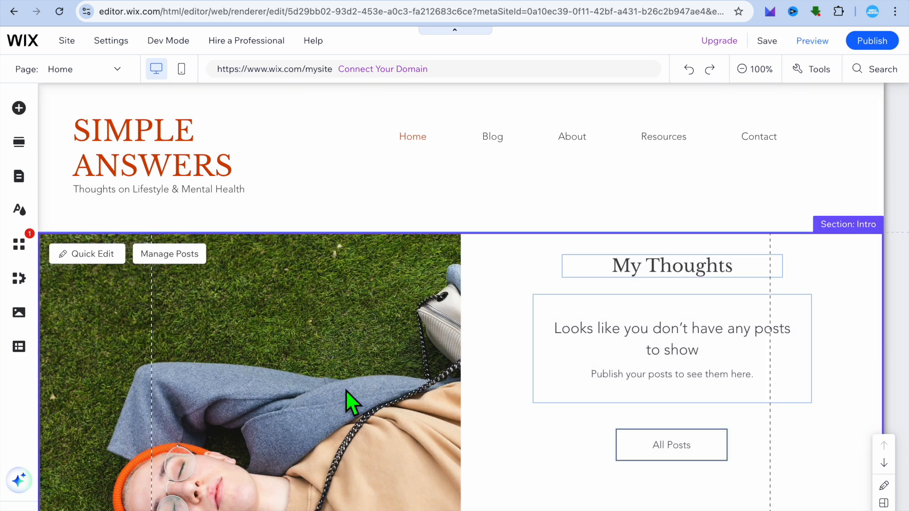
click(79, 320)
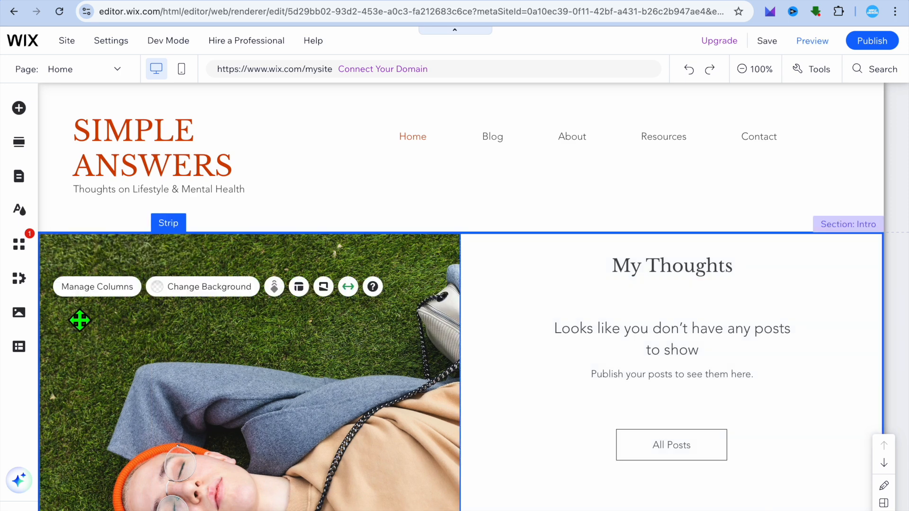
scroll(79, 320, down, 2)
click(80, 321)
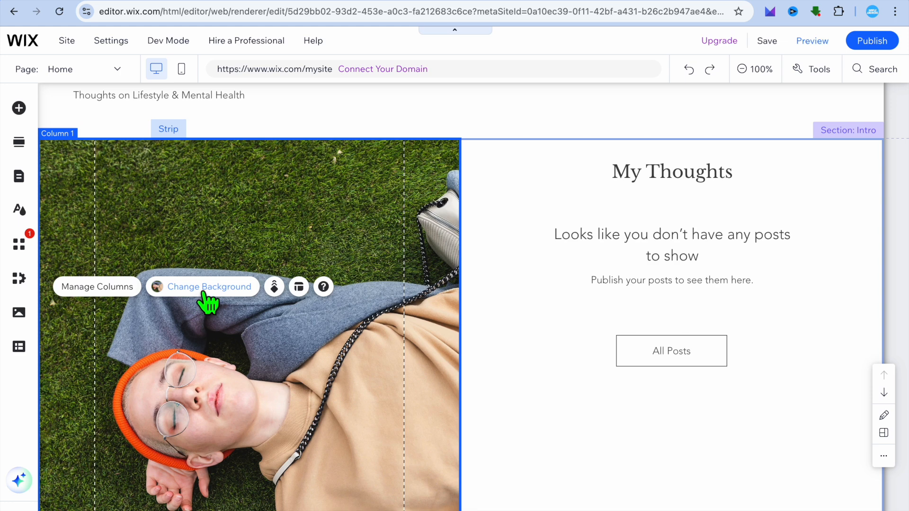
click(217, 290)
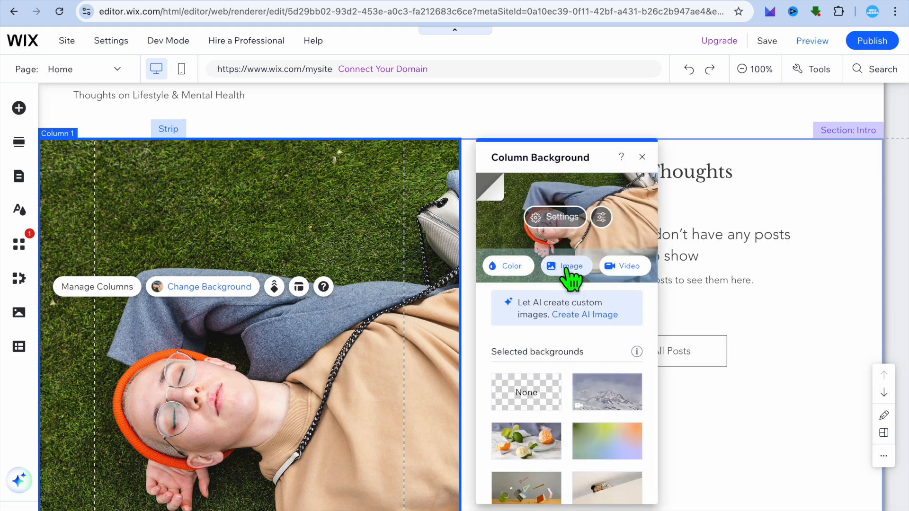
click(642, 157)
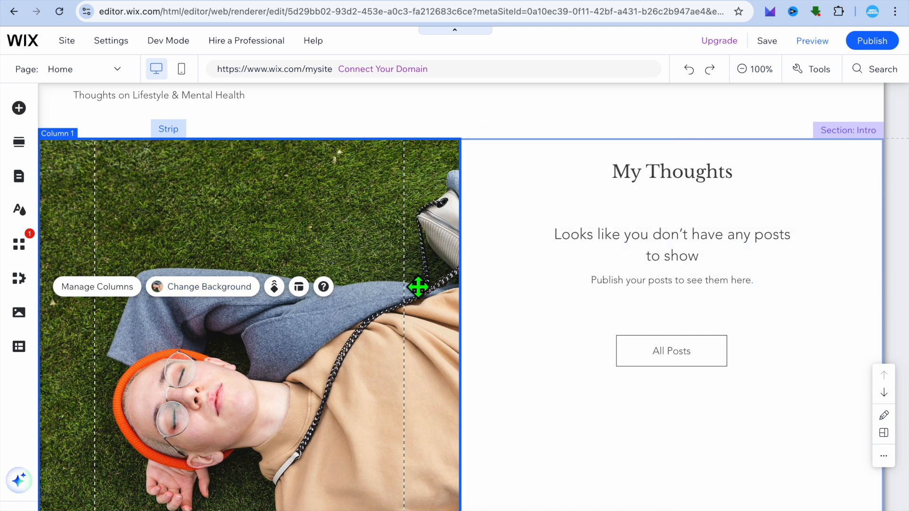
scroll(418, 287, down, 1)
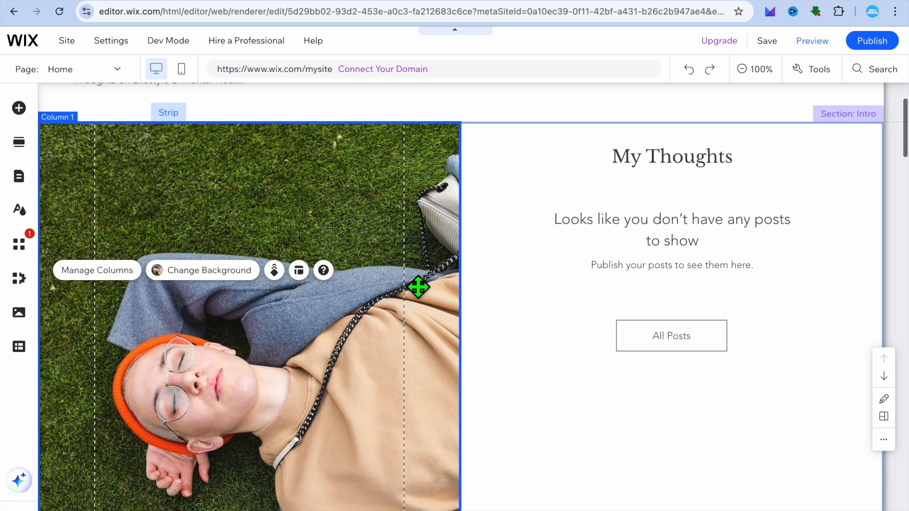
Step: Open the My Thoughts post list's post manager, start a new post, view its AI writing tools and return to the site without writing anything
click(637, 219)
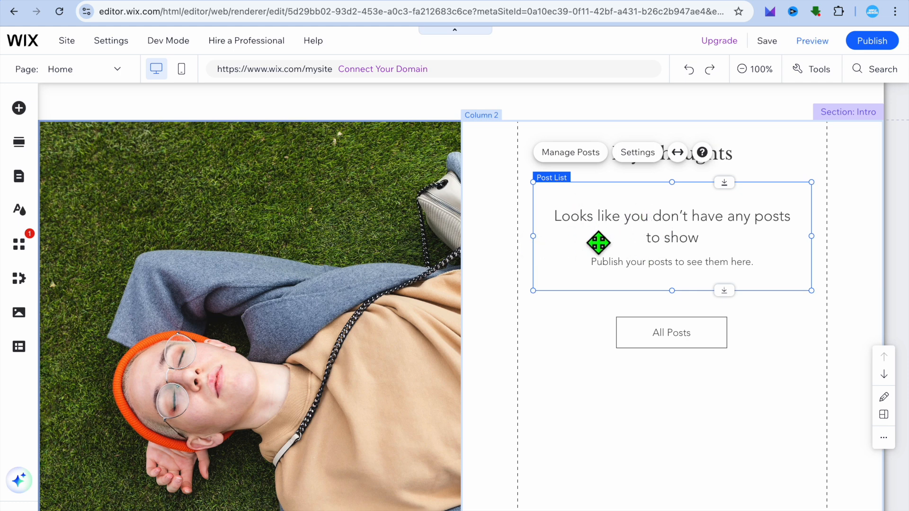
click(571, 152)
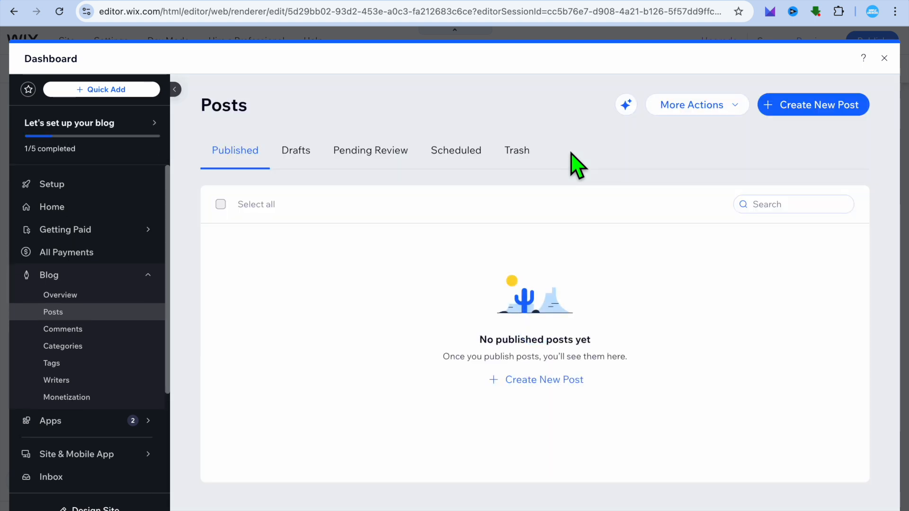
click(788, 111)
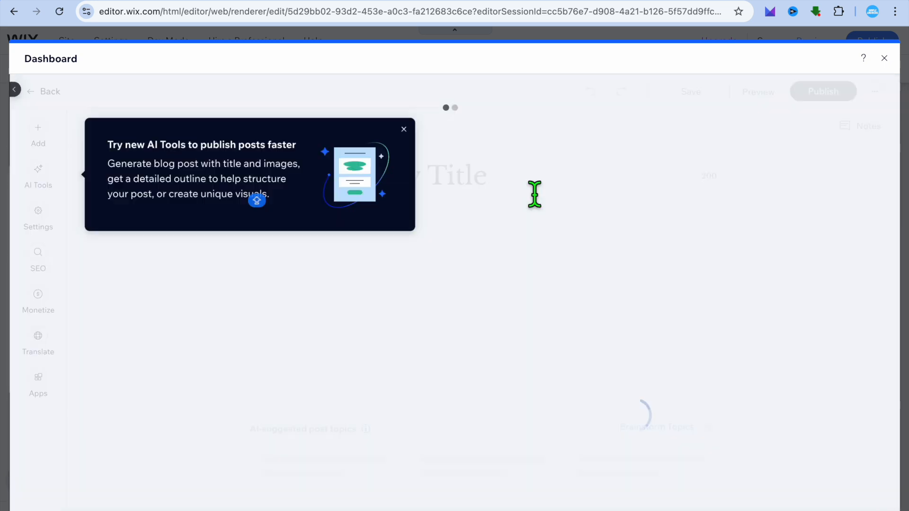
click(404, 129)
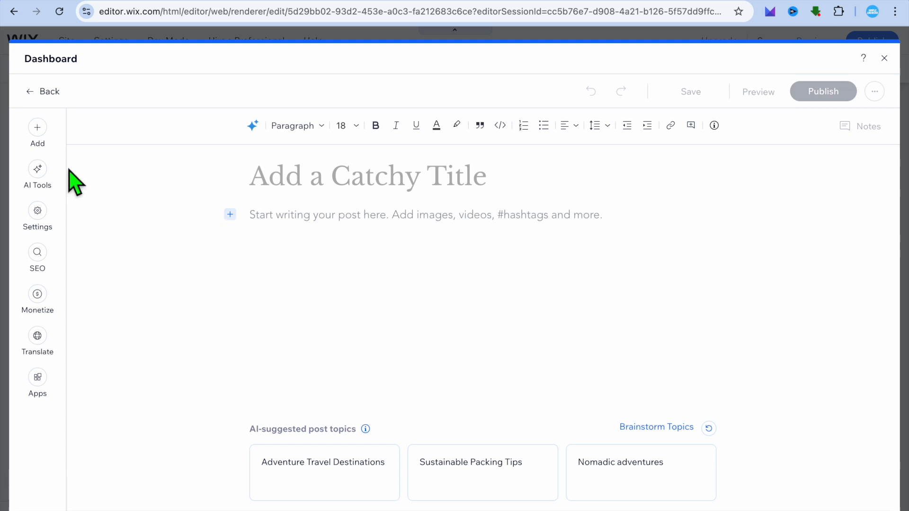
click(39, 170)
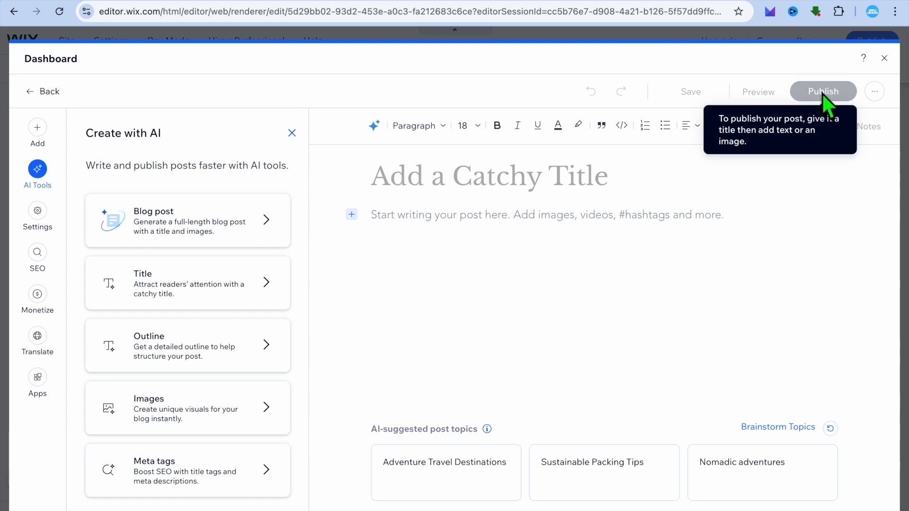
click(884, 58)
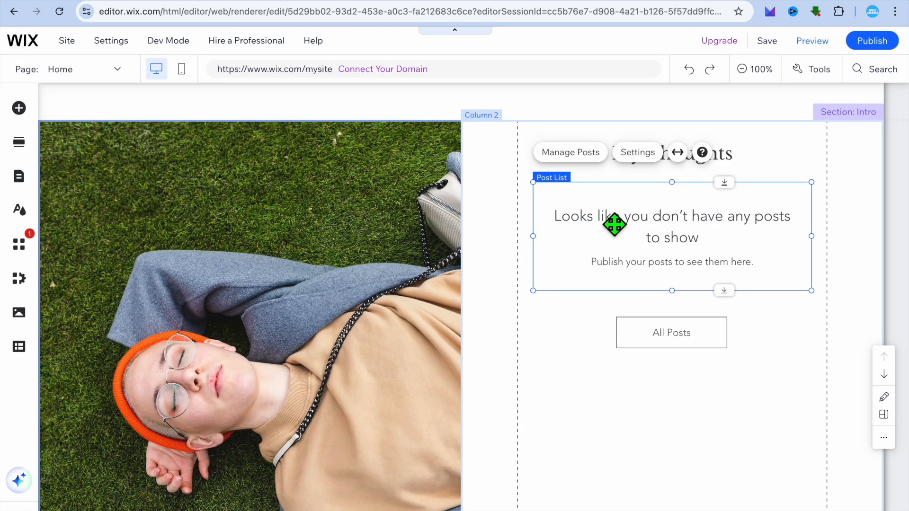
Step: Look over the home page sections, browse the Store, Bookings, Restaurants and General templates for new pages, and close without adding one
scroll(391, 314, down, 5)
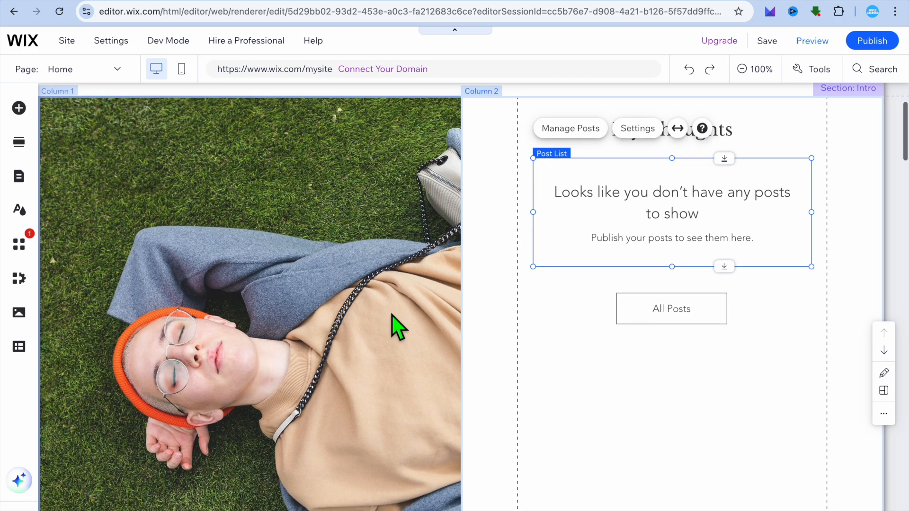
scroll(391, 314, down, 10)
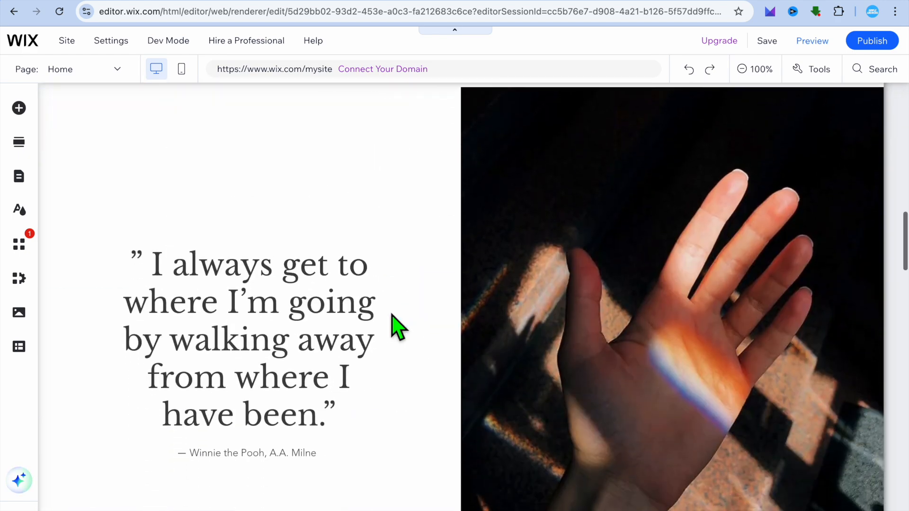
scroll(392, 315, up, 12)
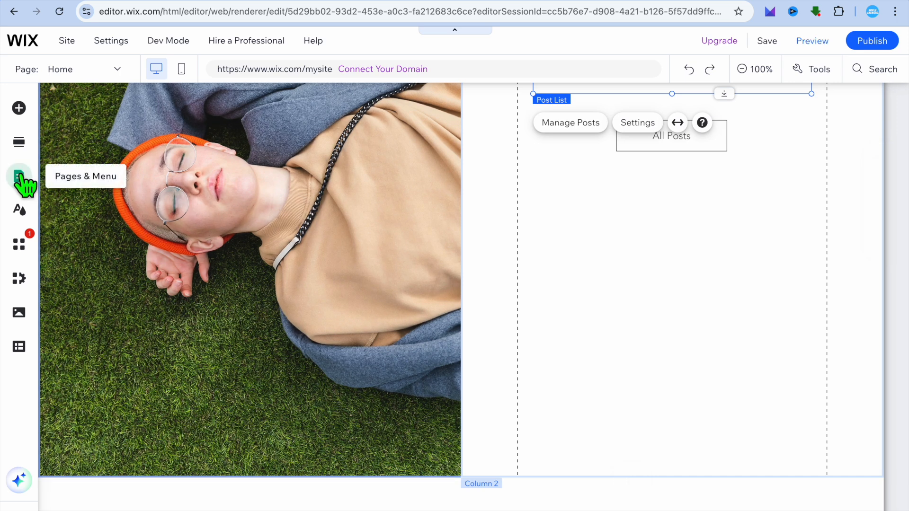
click(20, 178)
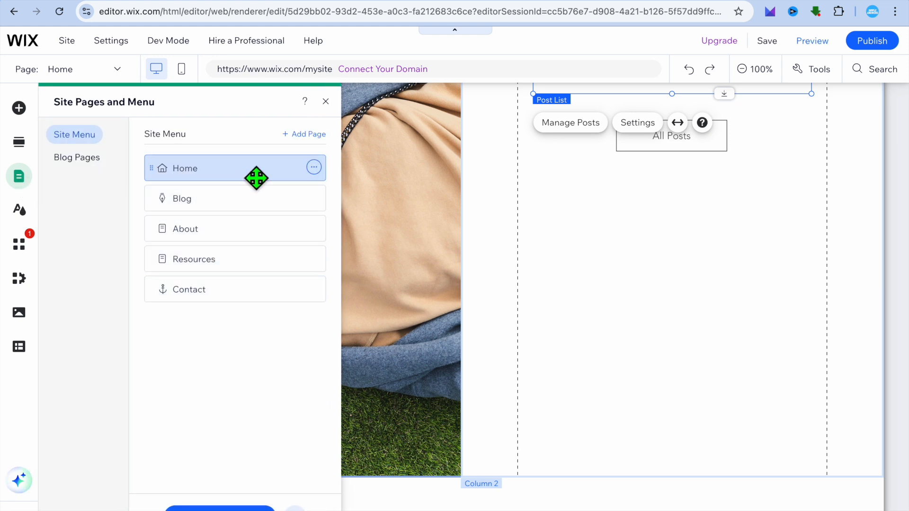
click(306, 138)
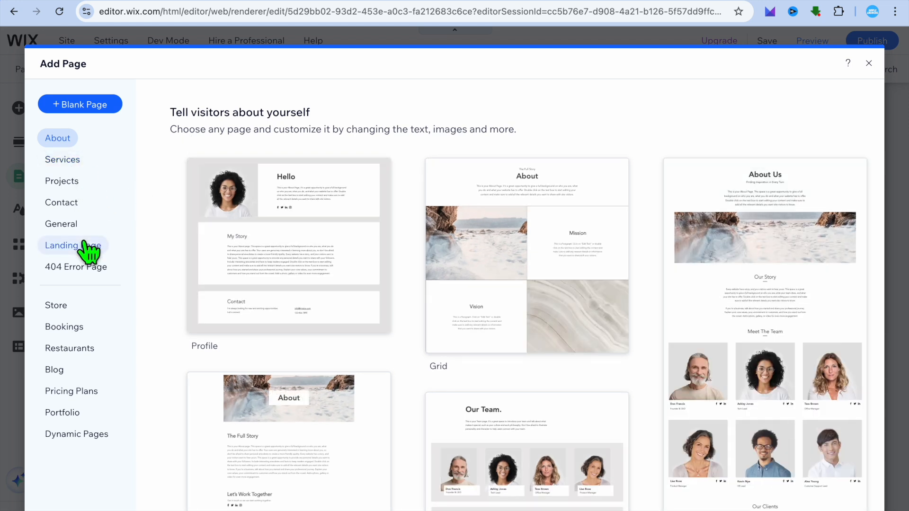
click(56, 306)
click(69, 329)
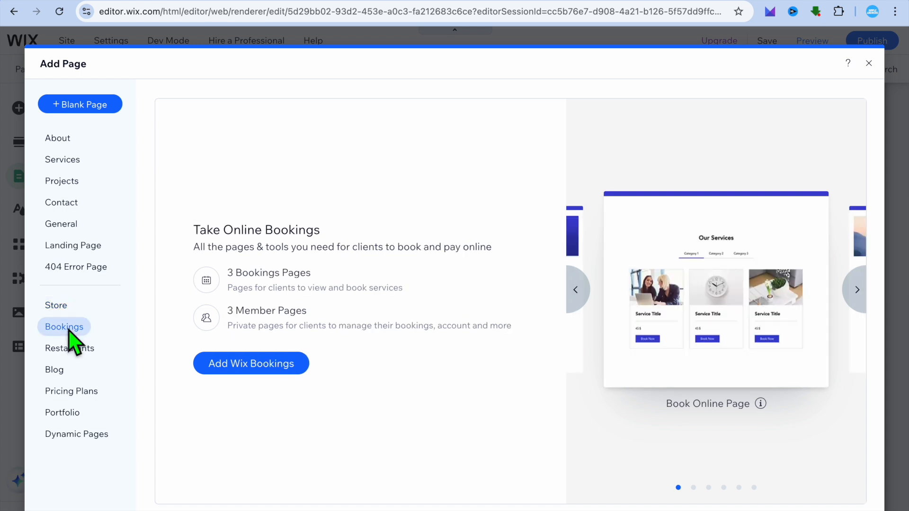
click(74, 349)
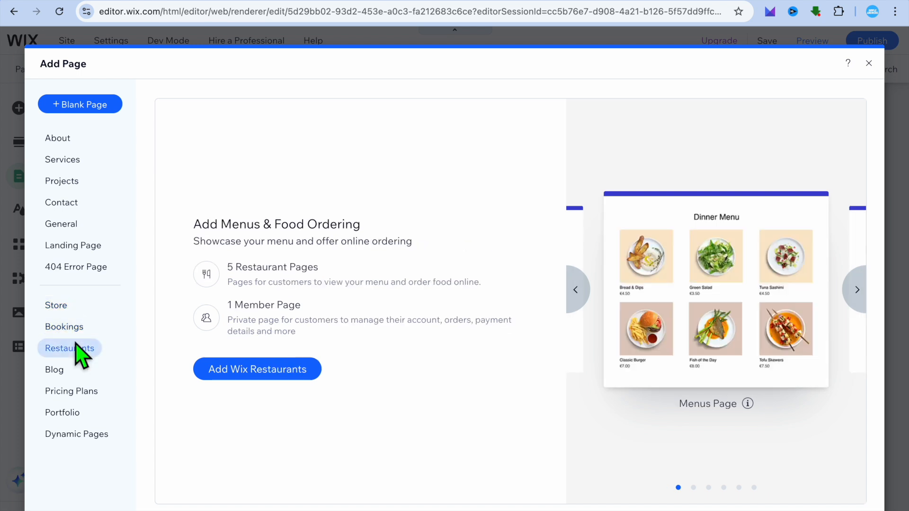
click(70, 224)
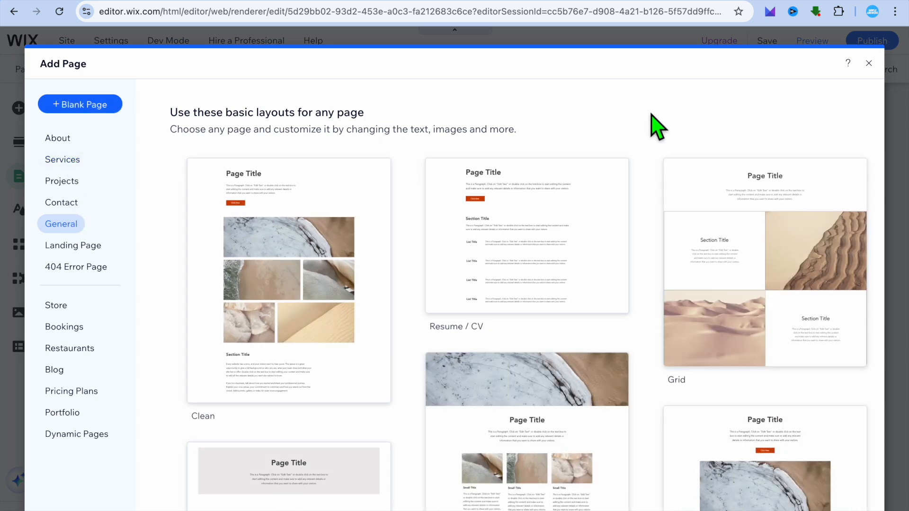
click(869, 64)
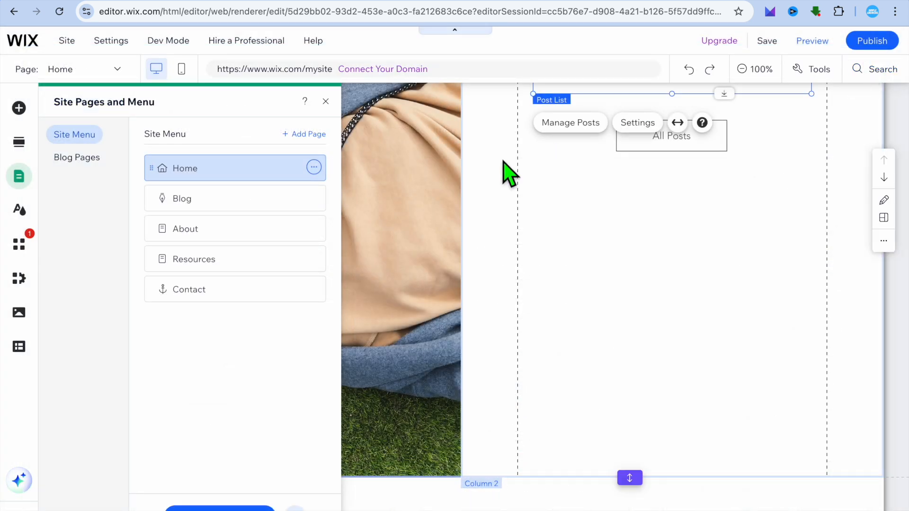
click(326, 102)
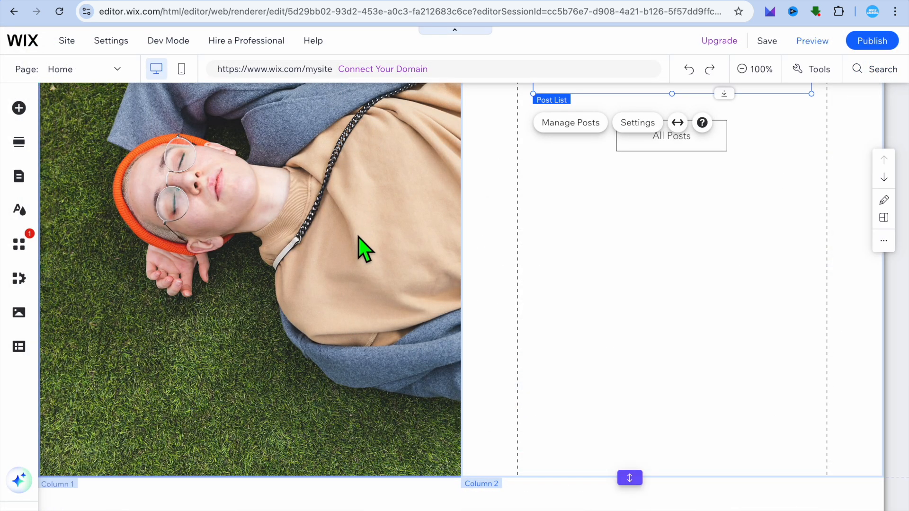
Step: Browse the text, image and button elements and add a PayPal Buy Now button below the All Posts button in the My Thoughts column
scroll(358, 248, up, 3)
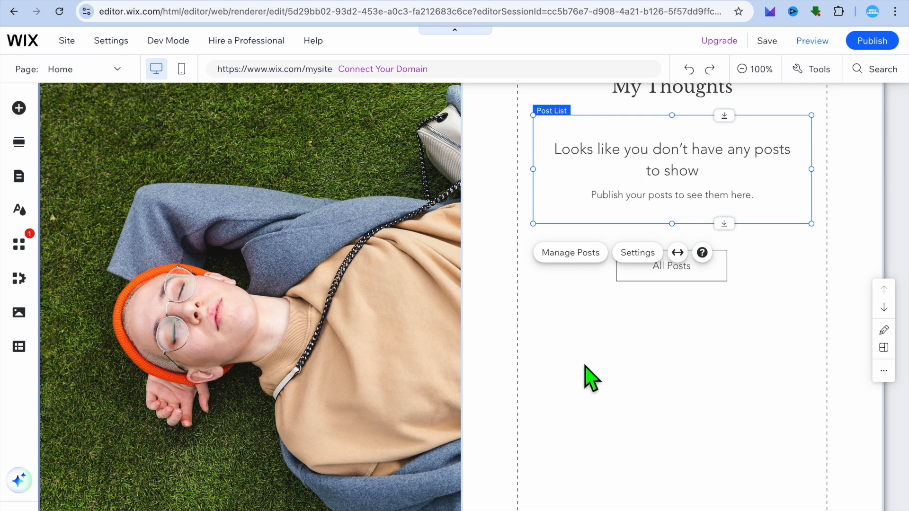
click(635, 349)
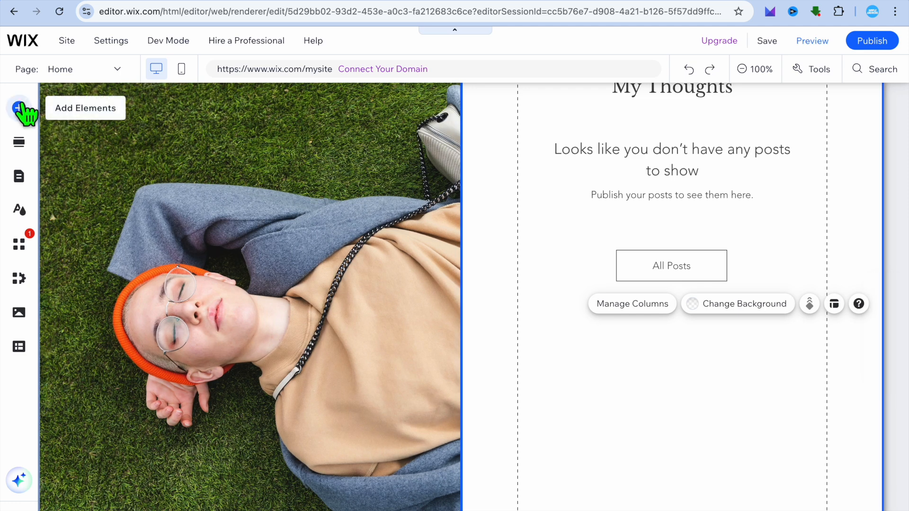
click(19, 109)
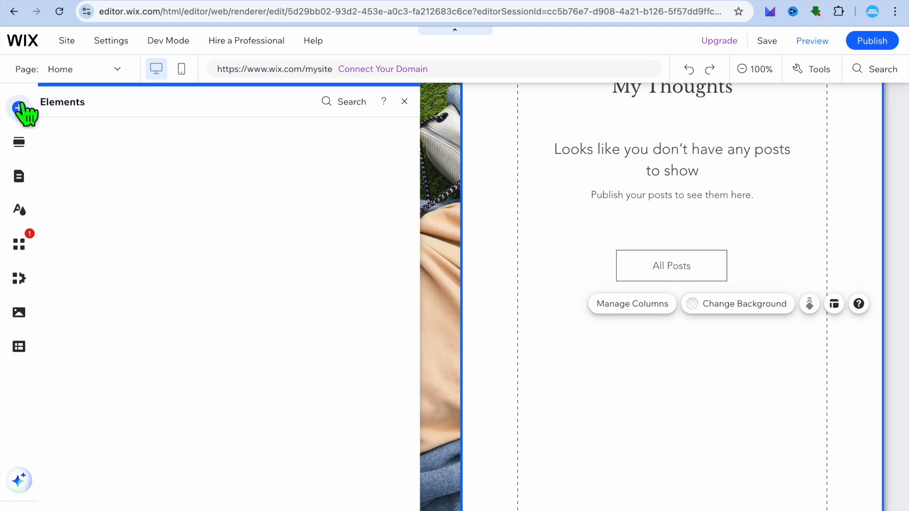
click(70, 171)
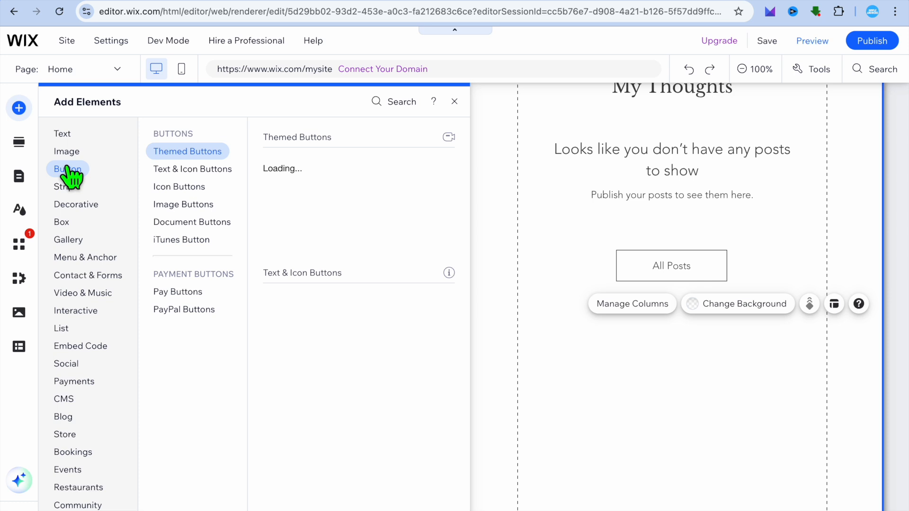
click(63, 134)
click(66, 151)
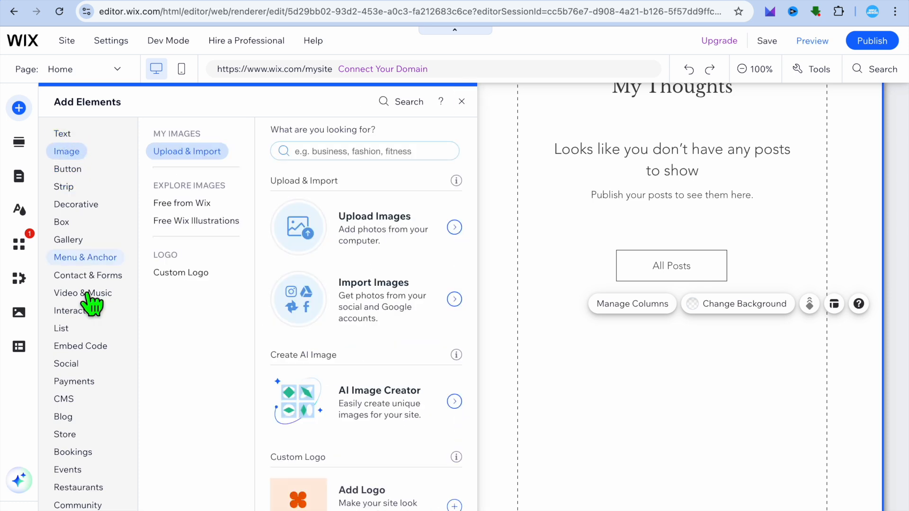
click(71, 170)
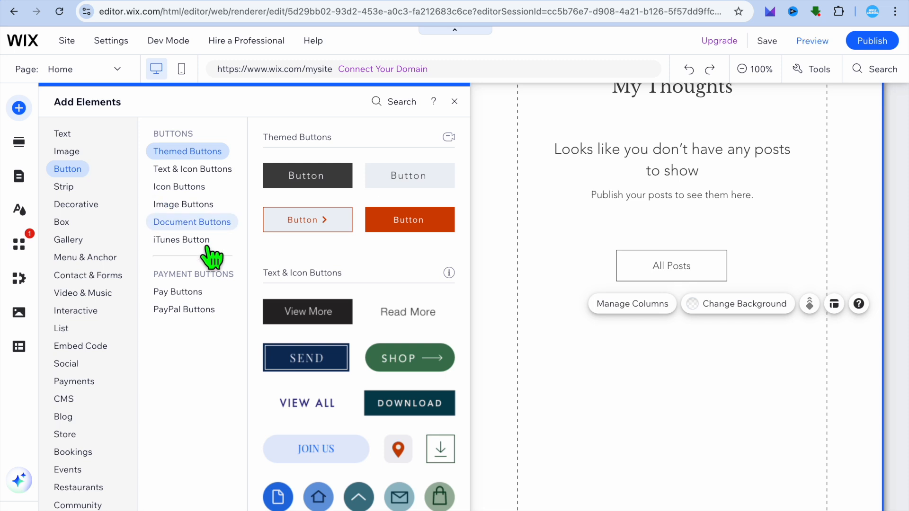
click(192, 292)
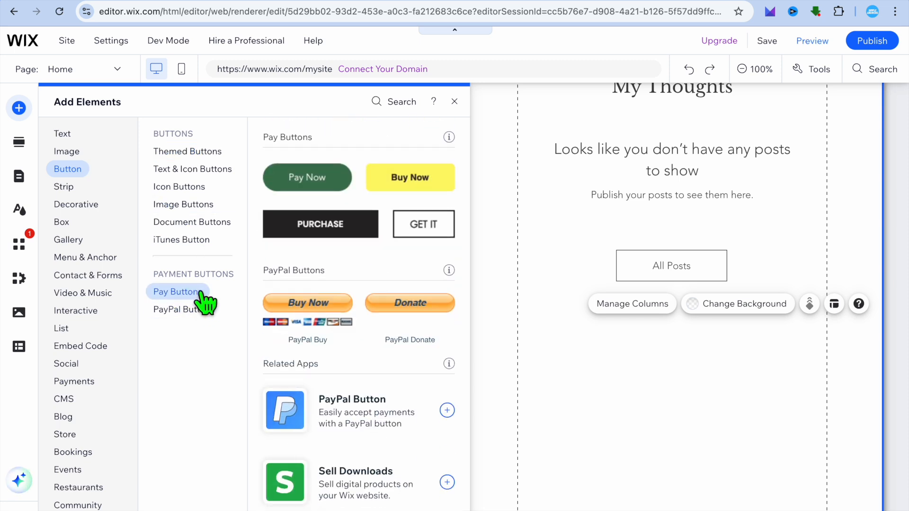
drag(318, 314, 680, 361)
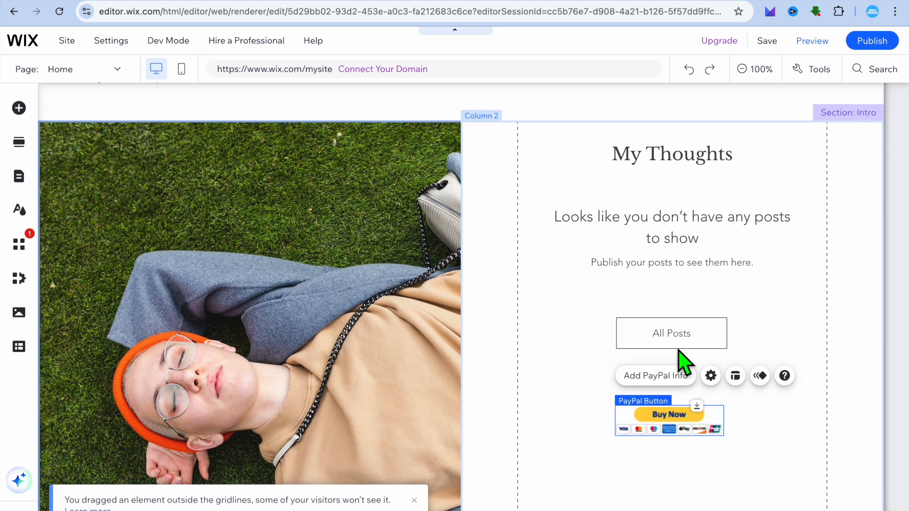
Step: Publish the site and dismiss the publication notice and the offer to edit the mobile version
scroll(648, 504, down, 1)
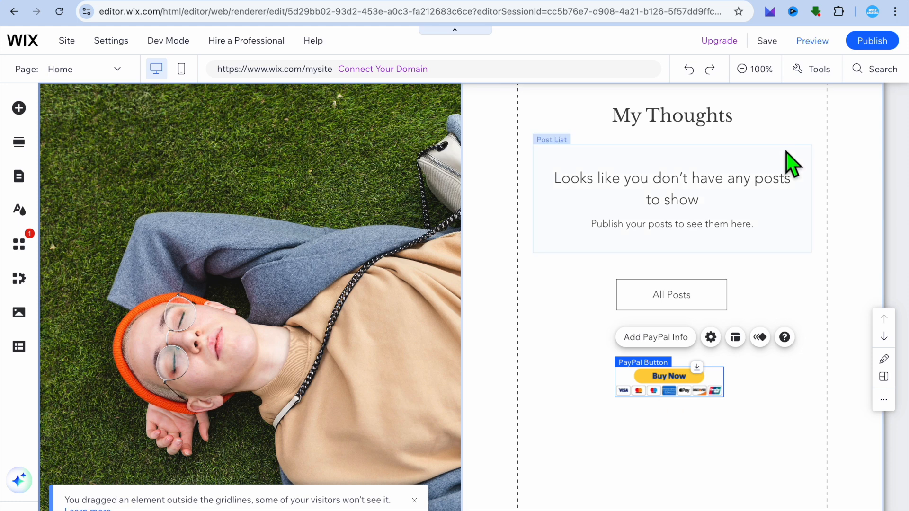
click(873, 43)
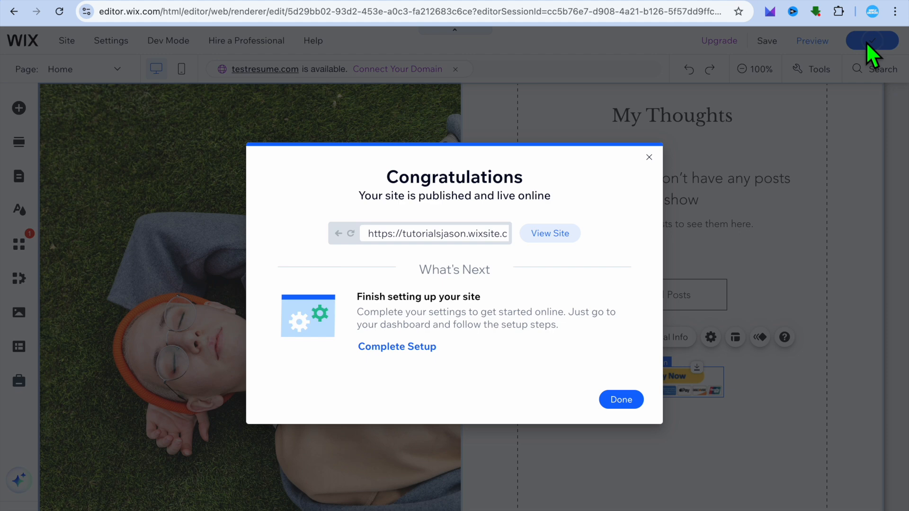
click(622, 401)
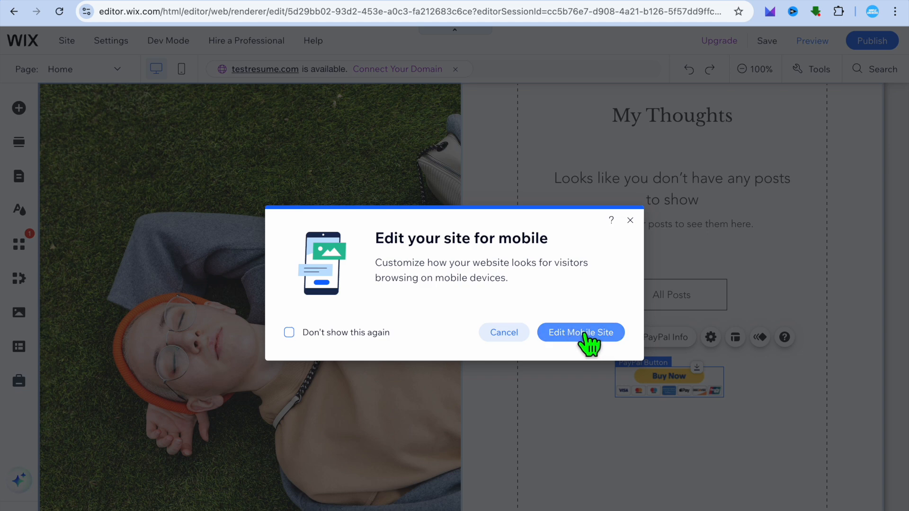
click(630, 221)
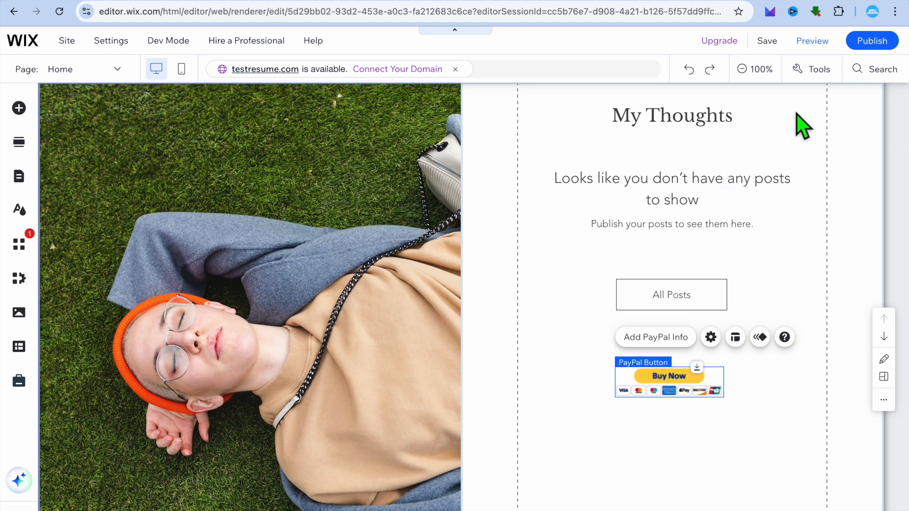
Step: Preview the desktop site and look through the home page from header to footer and back
click(818, 42)
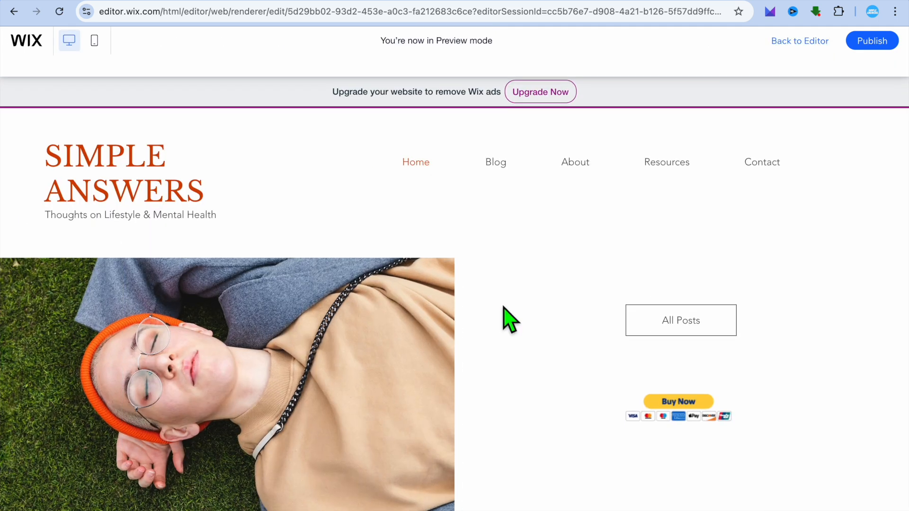
scroll(504, 307, down, 10)
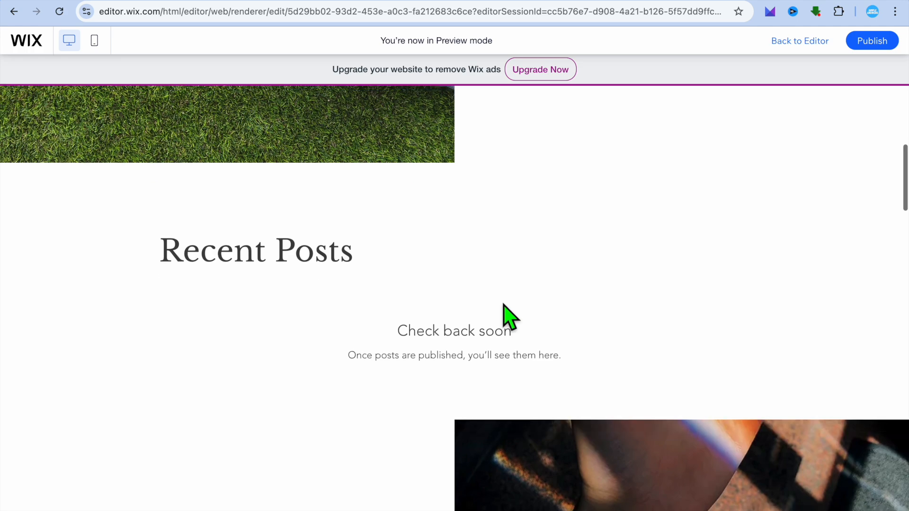
scroll(503, 304, down, 15)
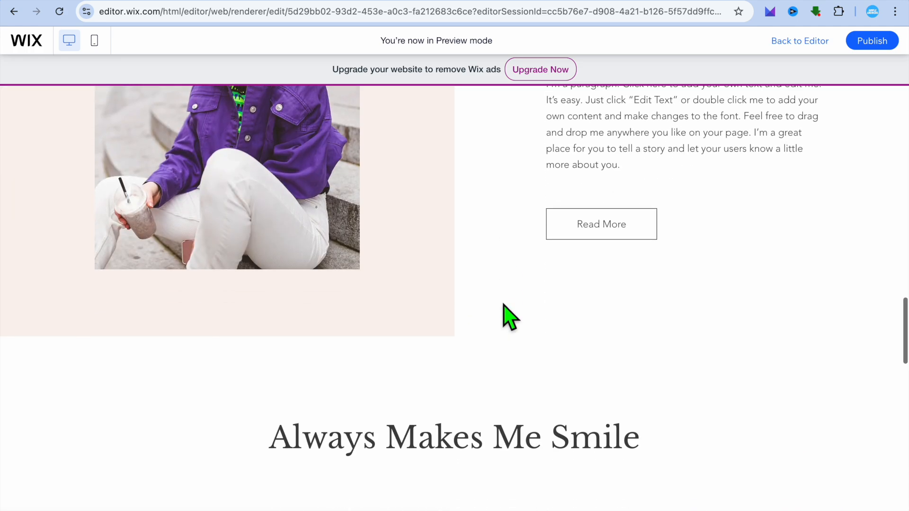
scroll(504, 303, down, 8)
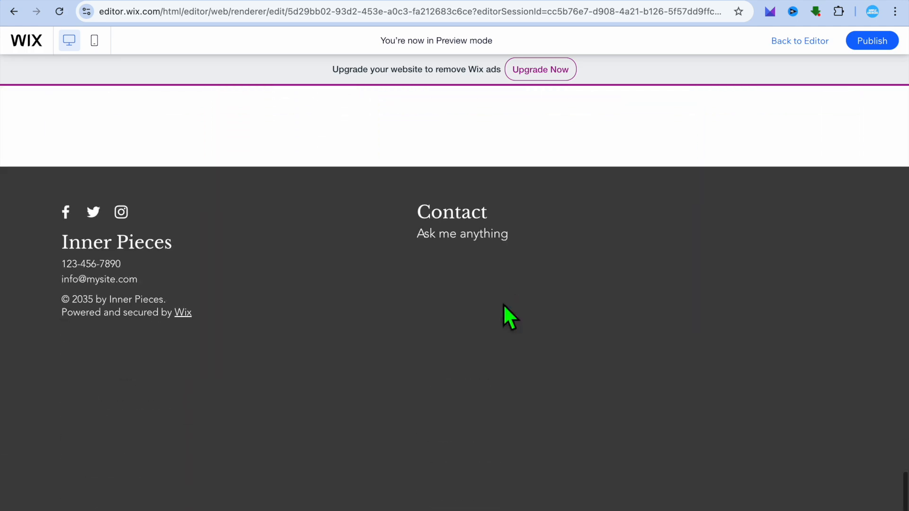
scroll(503, 306, up, 20)
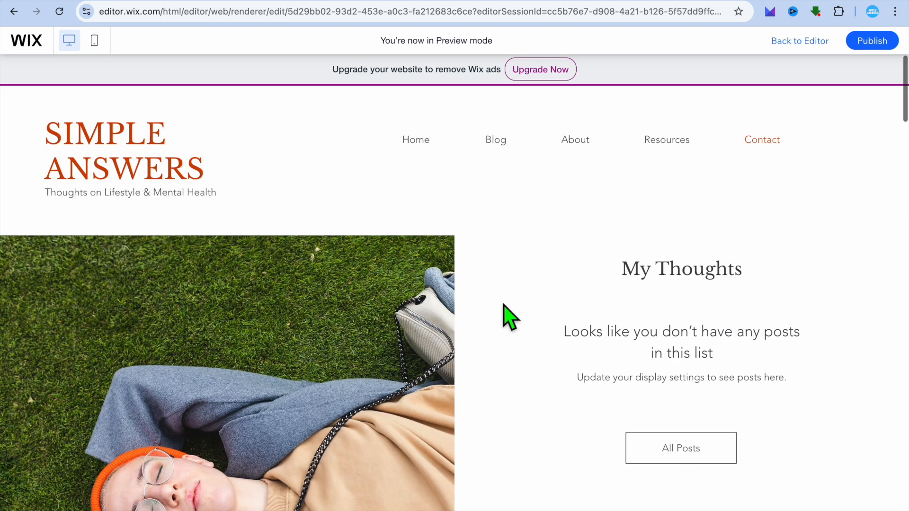